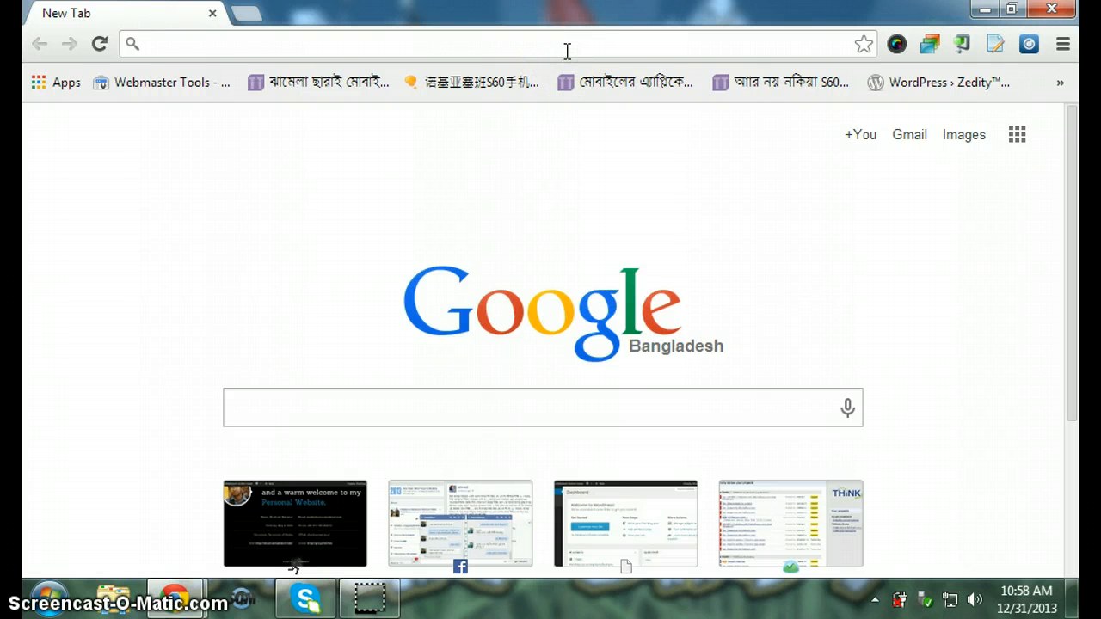
- Load practice.shadnanmahmud.com in Chrome and reload it to confirm the empty Index of / listing
text(practice.shadnanmahmud.com)
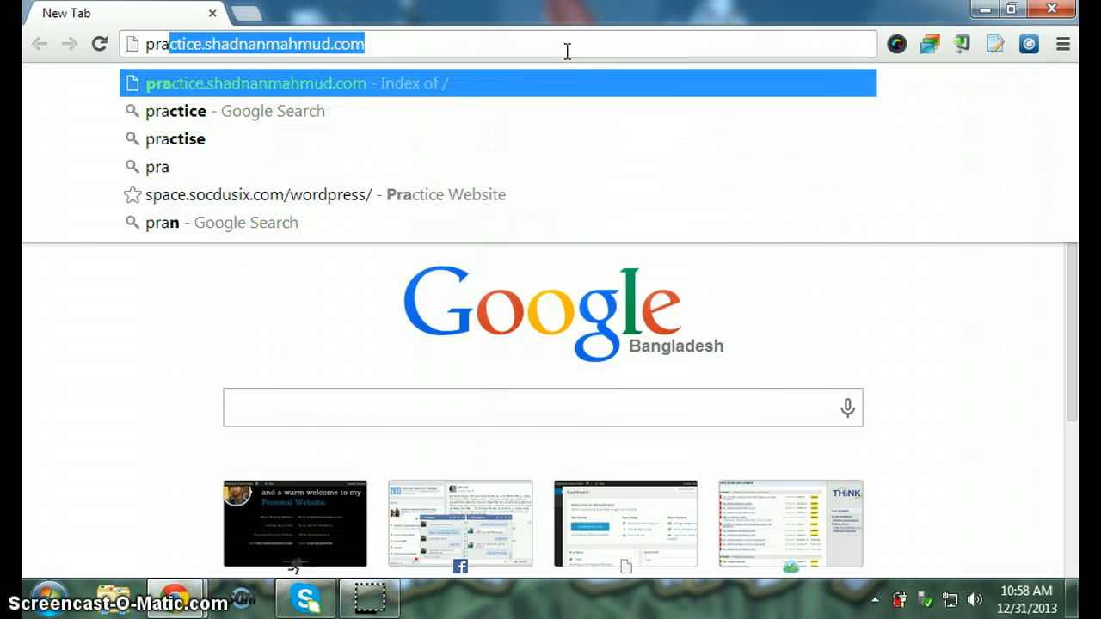
key(Return)
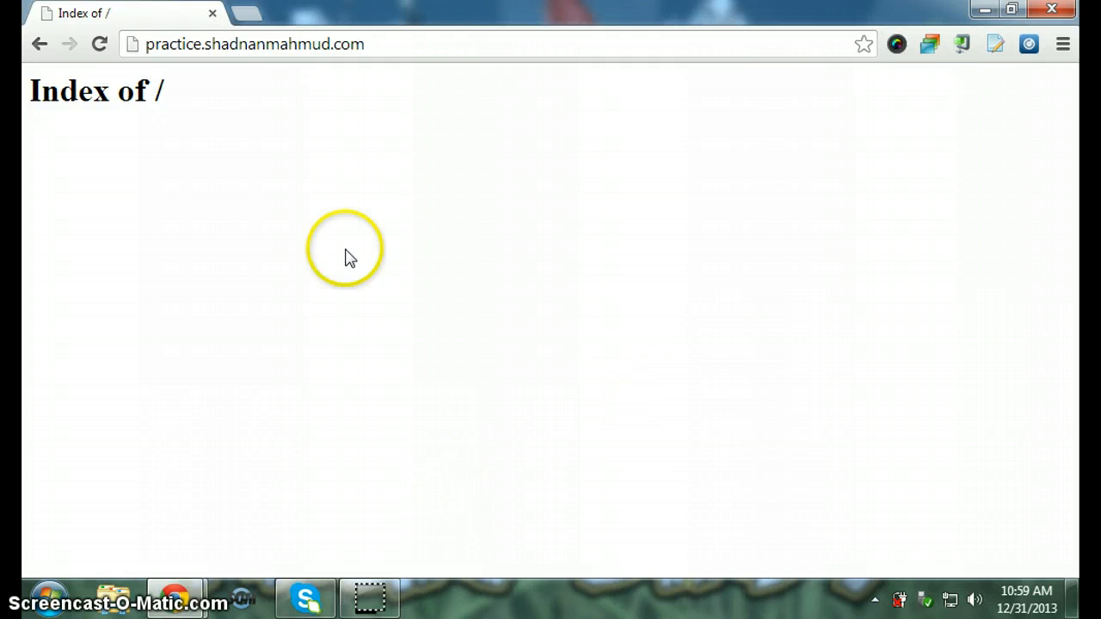
click(100, 44)
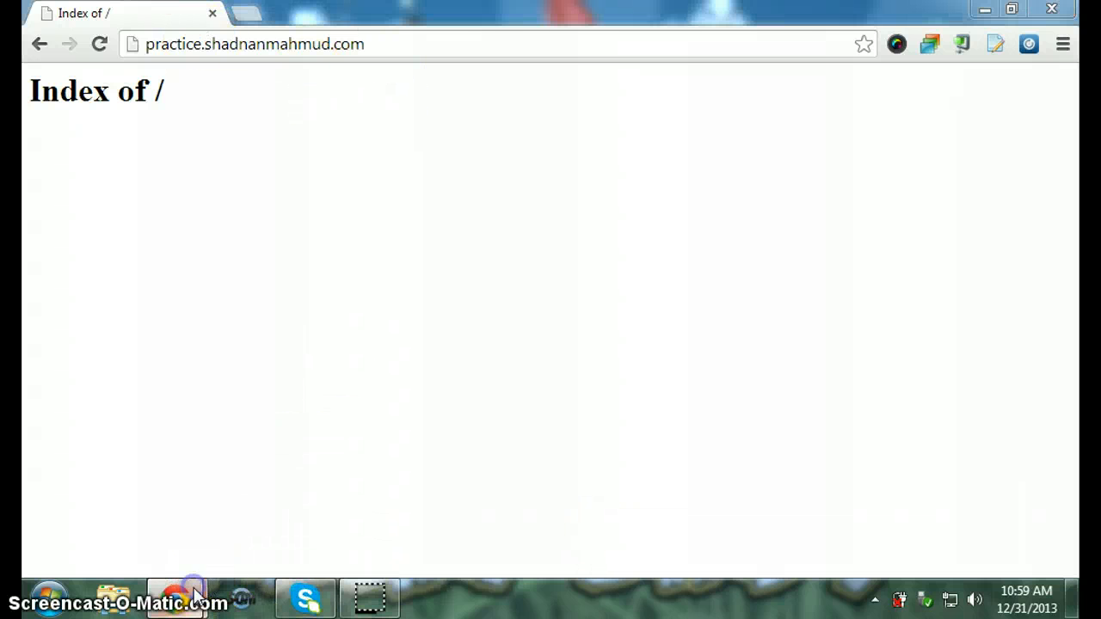
- In the cPanel window, scroll down to Softaculous Apps Installer and launch its WordPress installer
mouse_move(182, 592)
click(180, 529)
scroll(381, 290, down, 8)
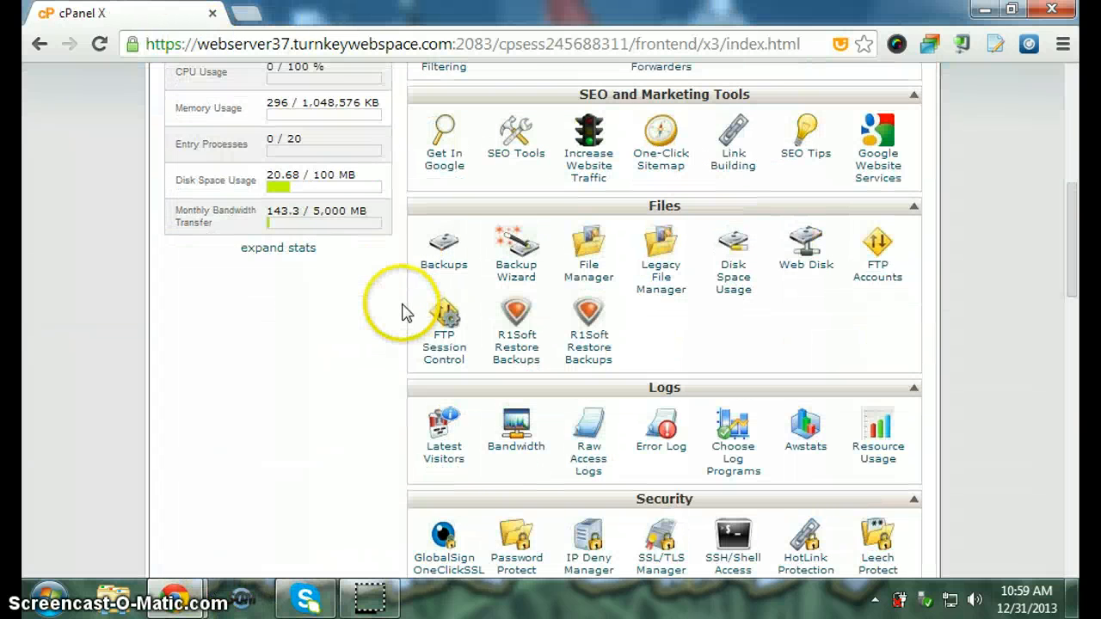
scroll(946, 352, down, 1)
drag(1074, 304, 1078, 555)
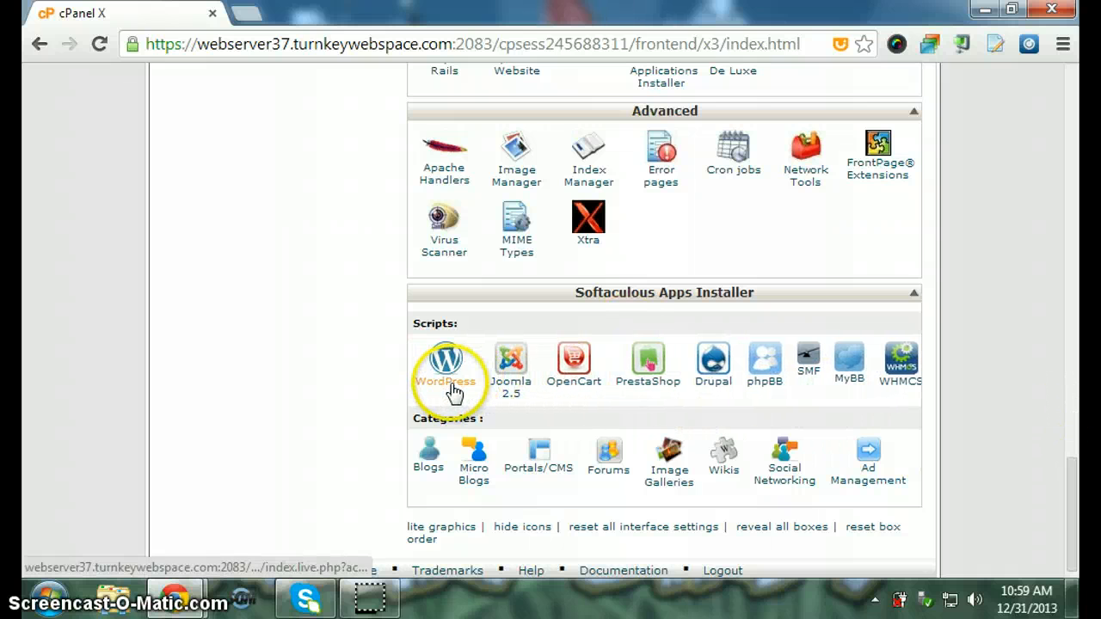
click(454, 388)
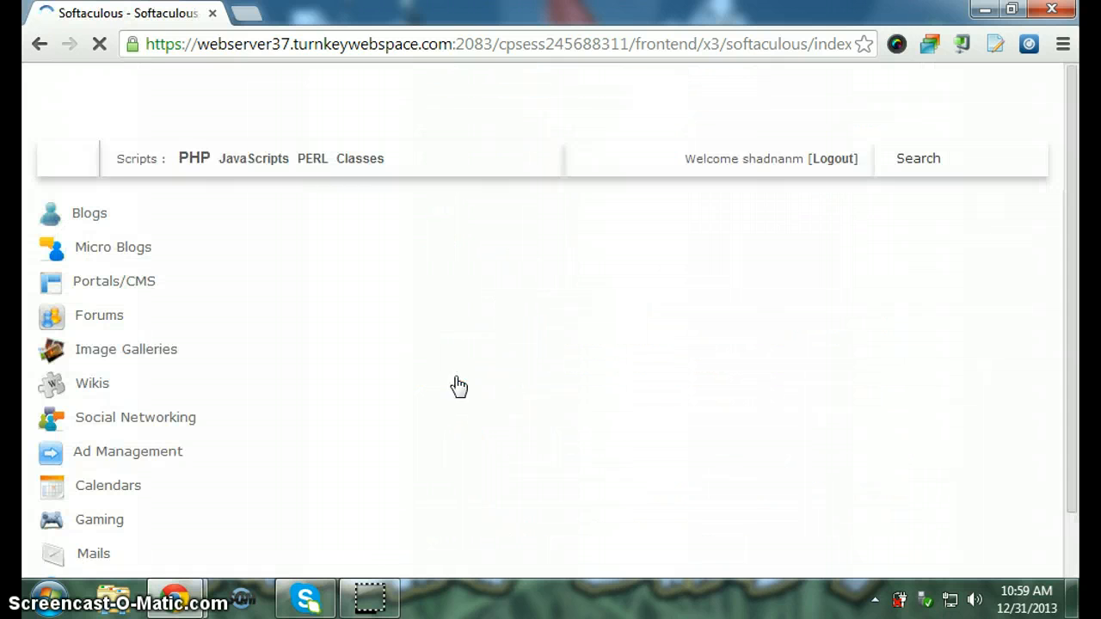
- Review the WordPress 3.8 overview, its one current installation and the 15.91 MB required space
click(532, 354)
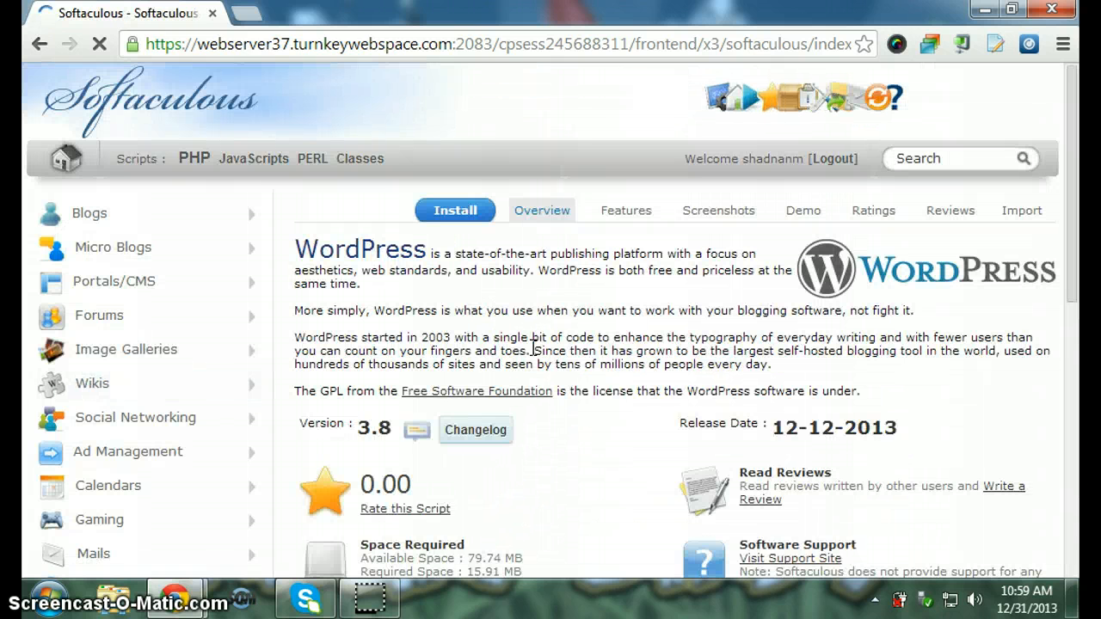
scroll(491, 332, down, 2)
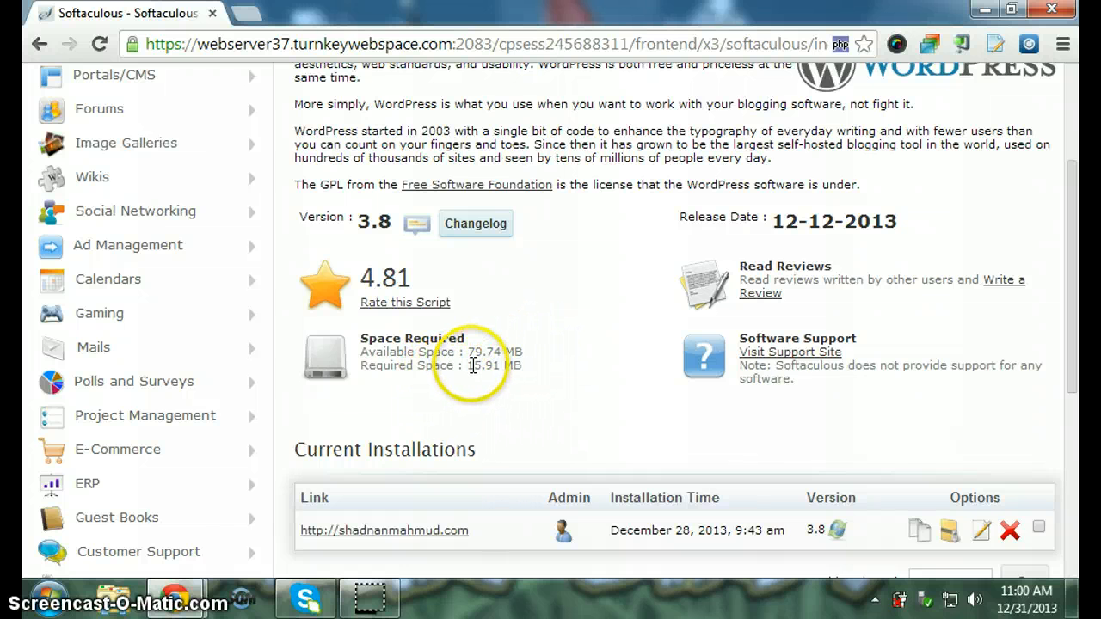
scroll(550, 371, up, 3)
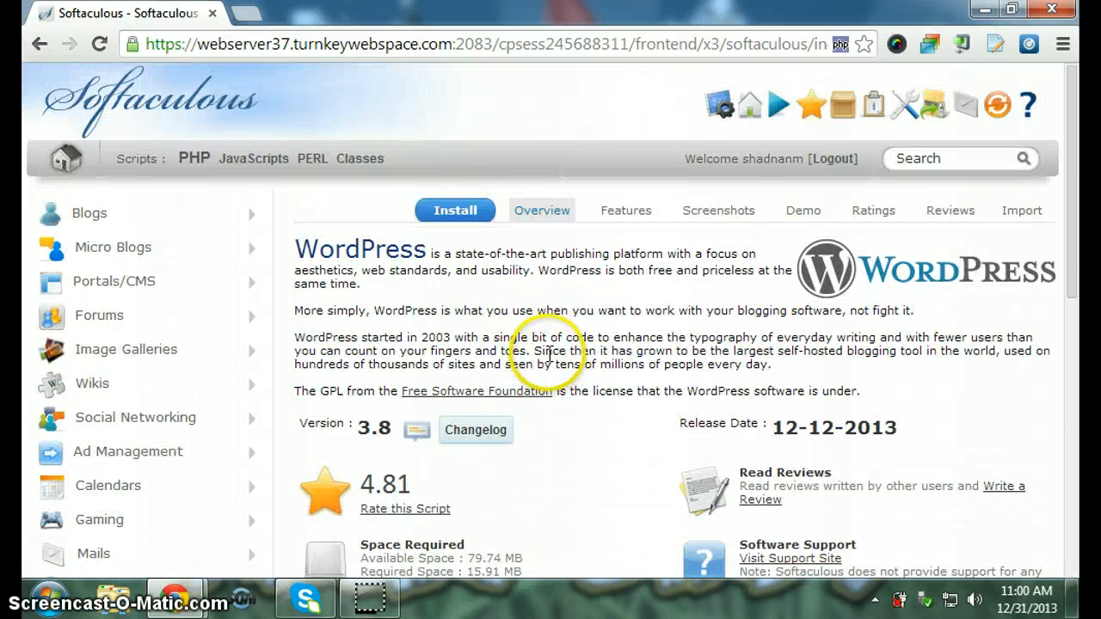
scroll(547, 361, down, 2)
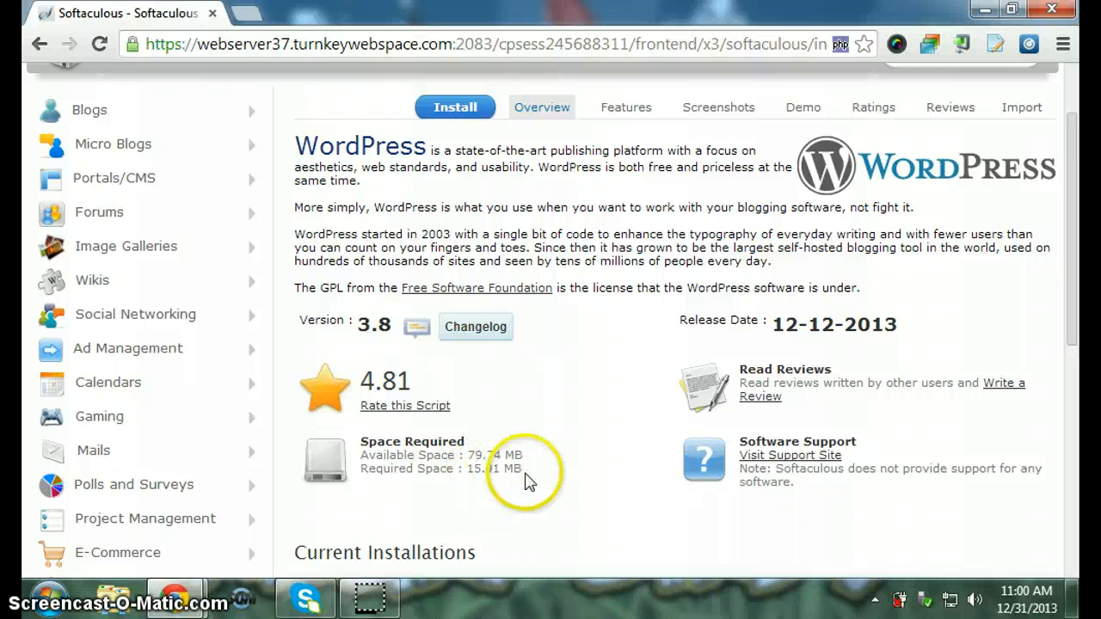
scroll(527, 404, up, 2)
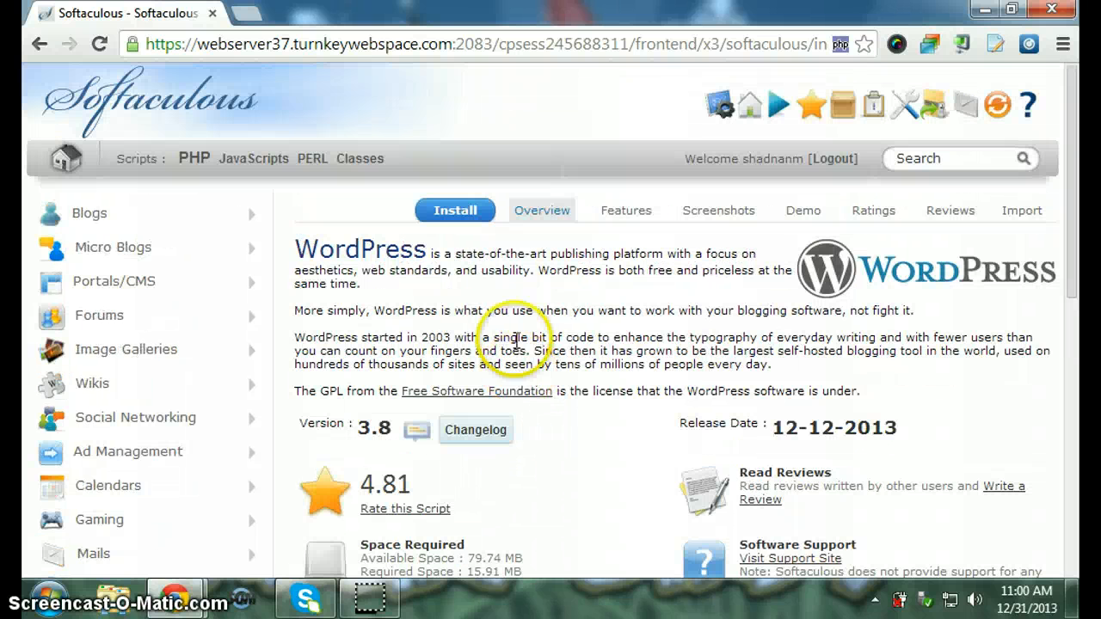
- Start a WordPress install on practice.shadnanmahmud.com with an empty directory and database name sdfb
click(482, 214)
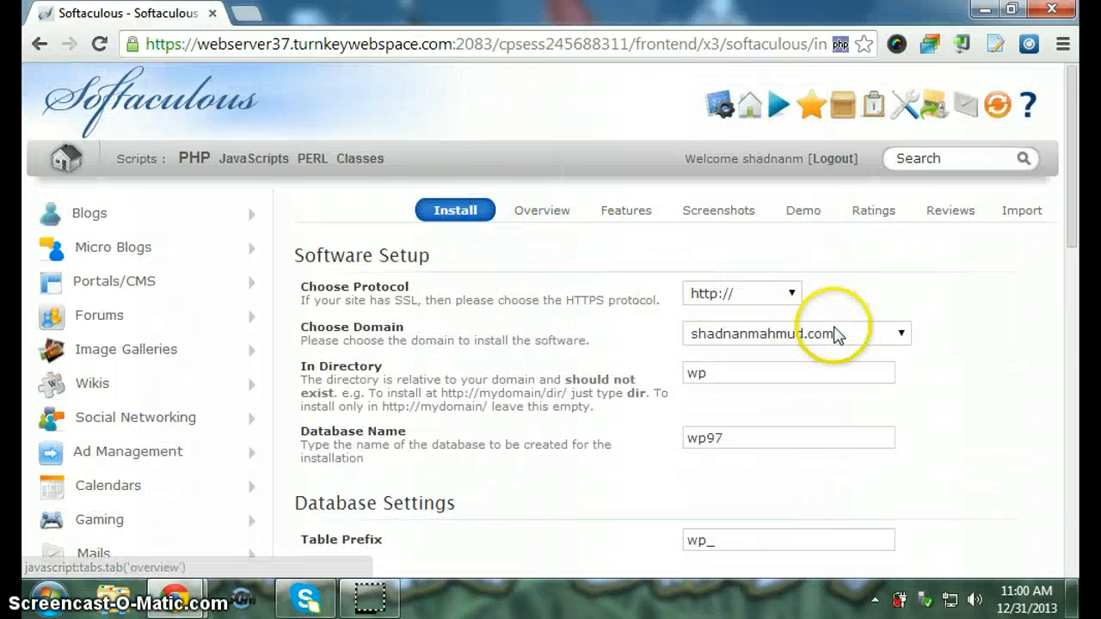
click(895, 342)
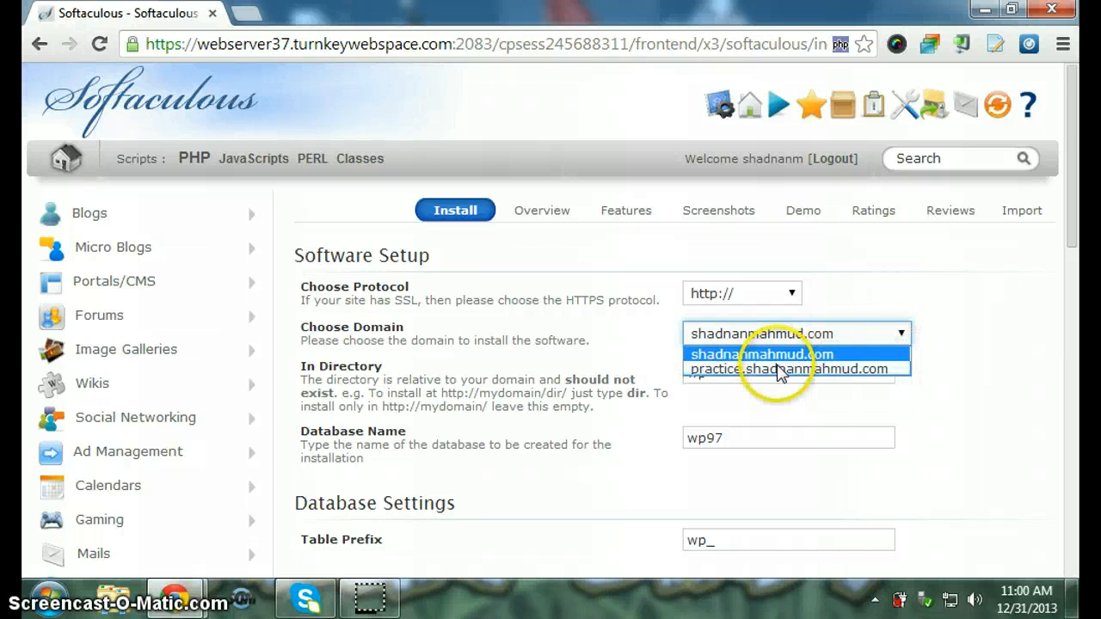
click(766, 370)
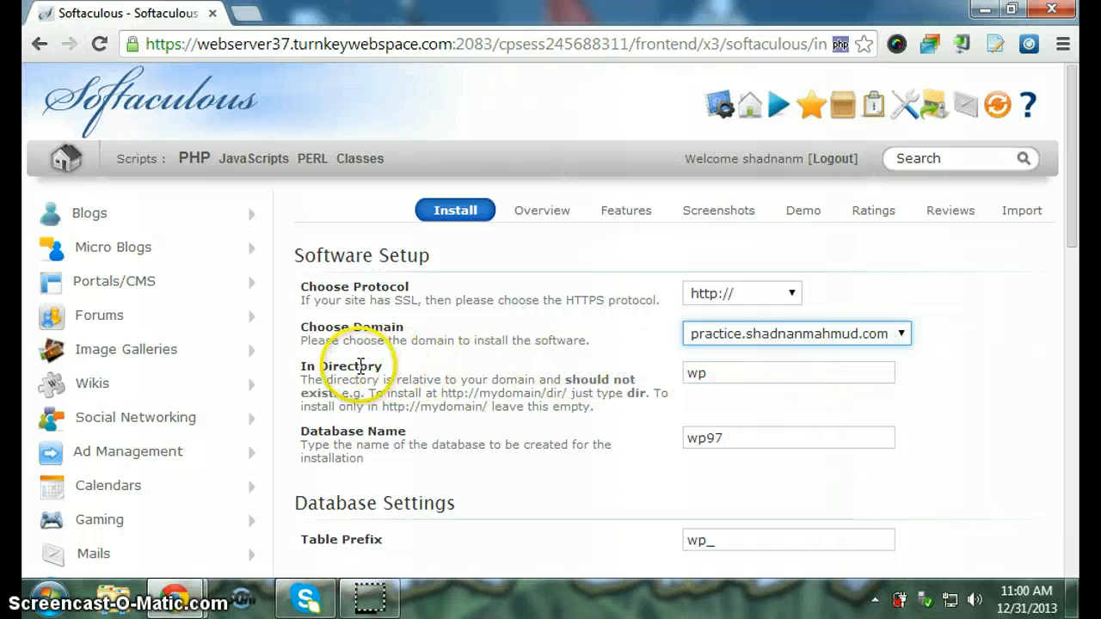
click(719, 374)
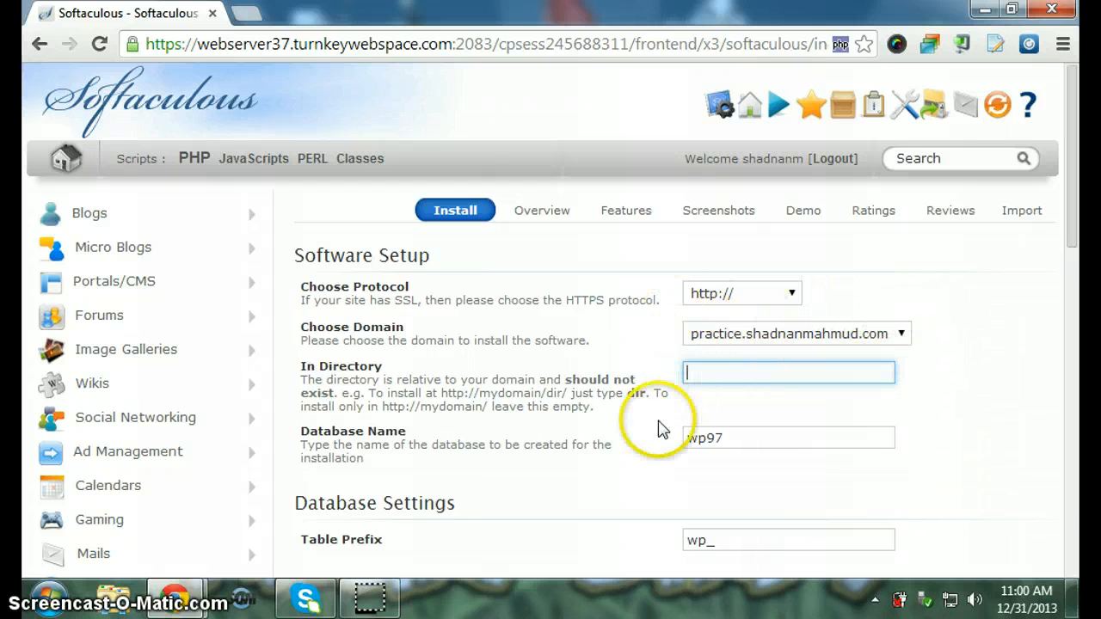
click(741, 444)
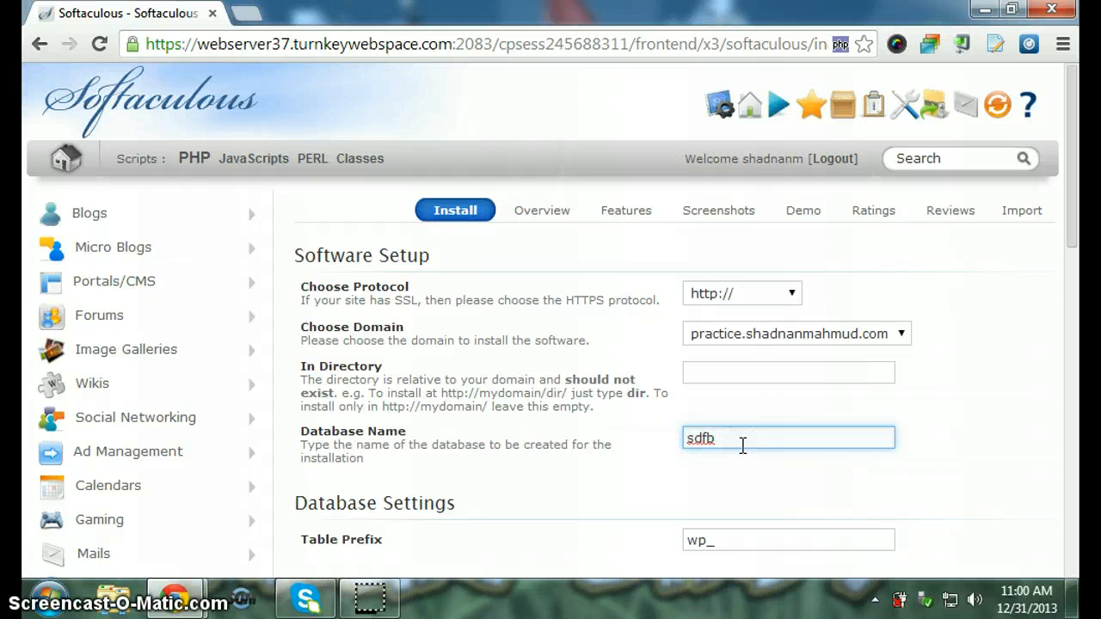
click(720, 543)
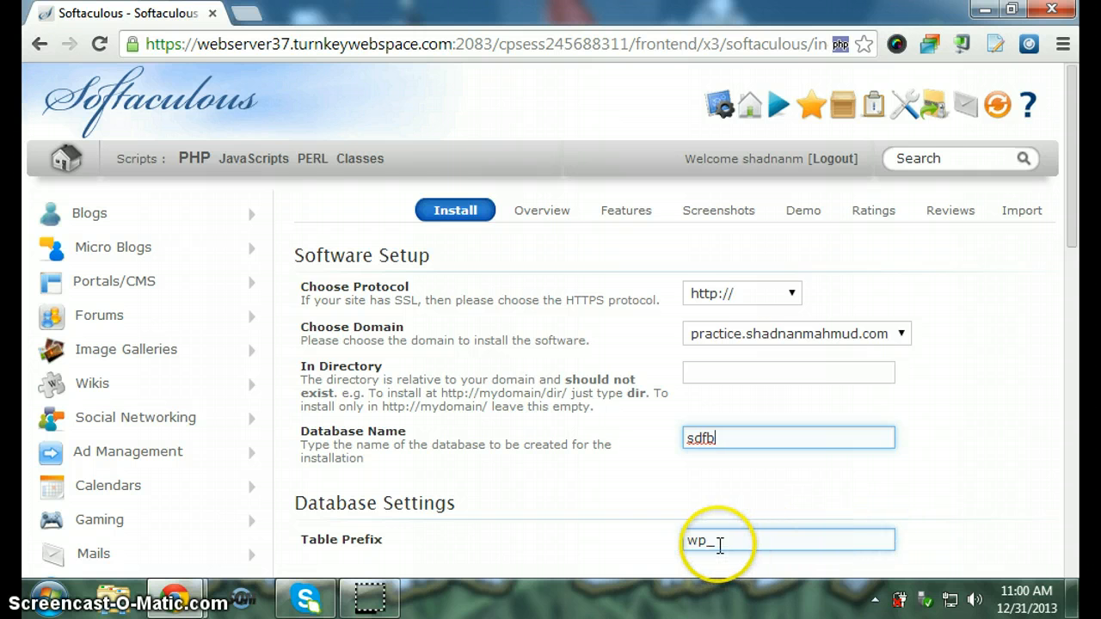
scroll(719, 545, down, 2)
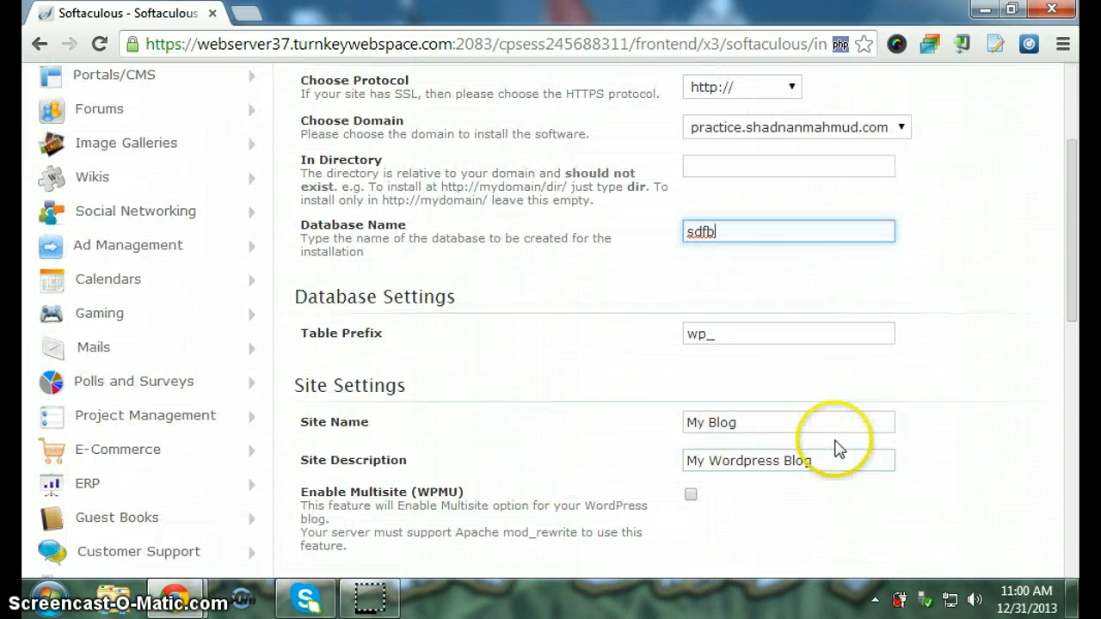
- Replace the default My Blog site name and set the site description to 'Personal Website'
drag(791, 423, 680, 428)
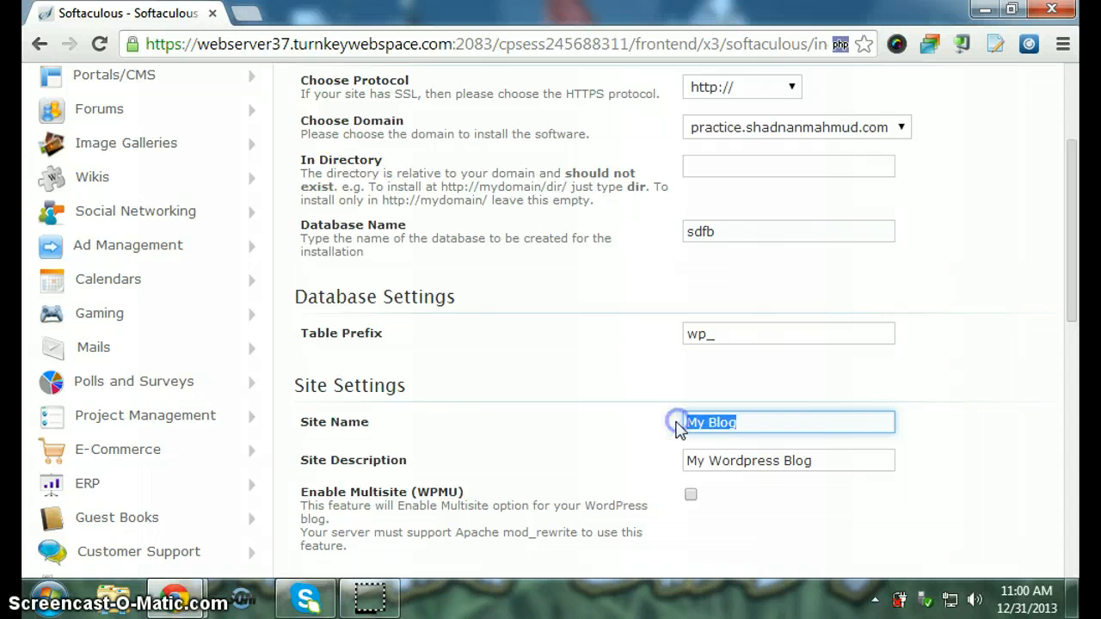
key(BackSpace)
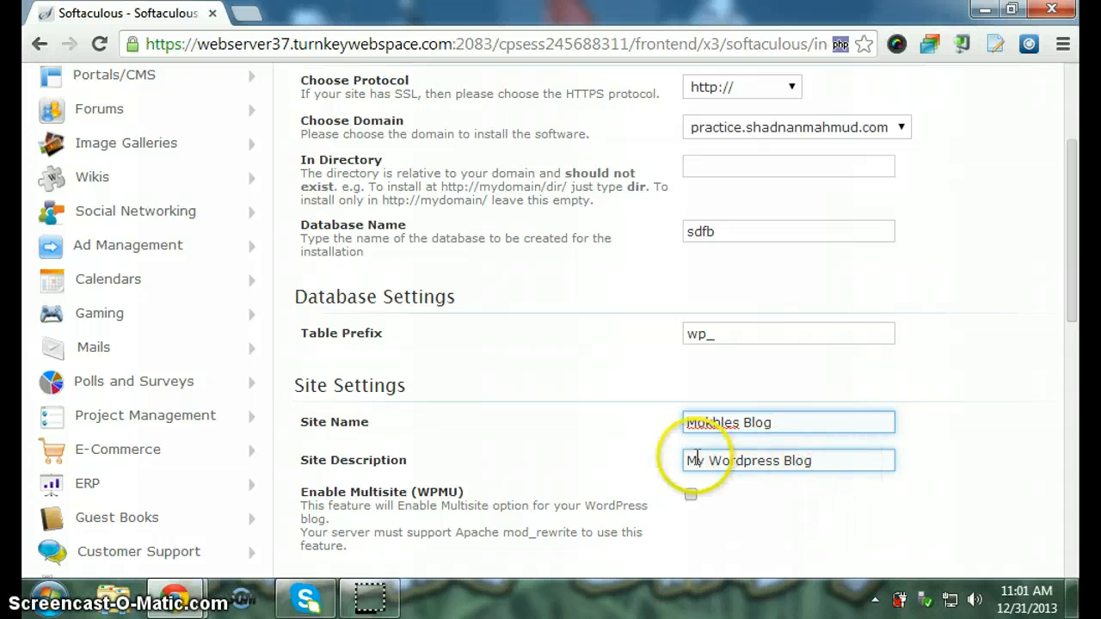
drag(843, 462, 684, 462)
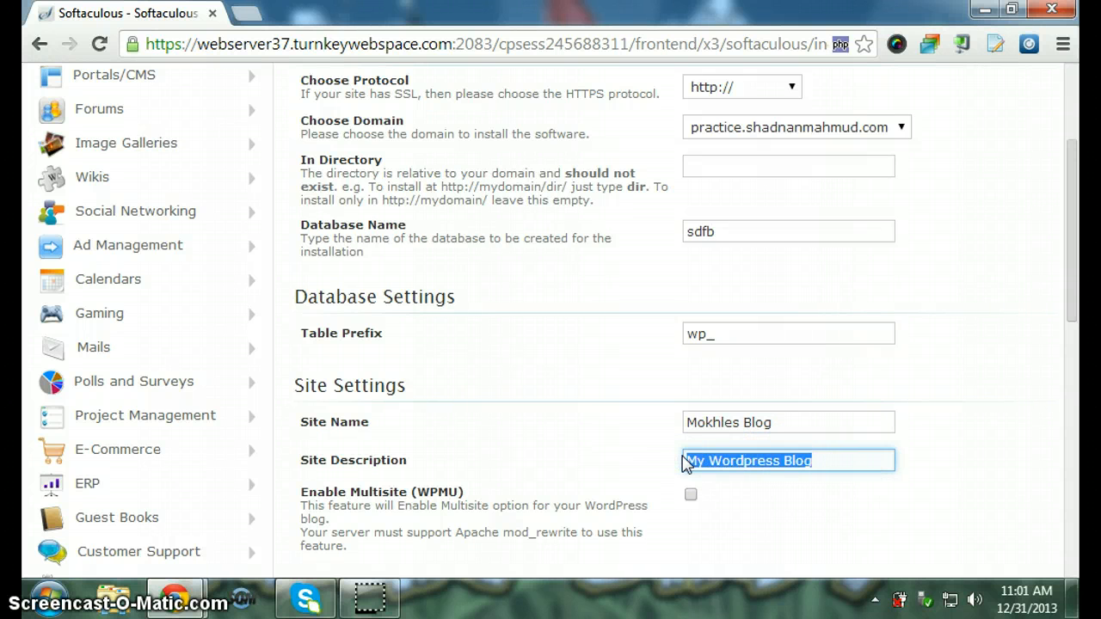
key(BackSpace)
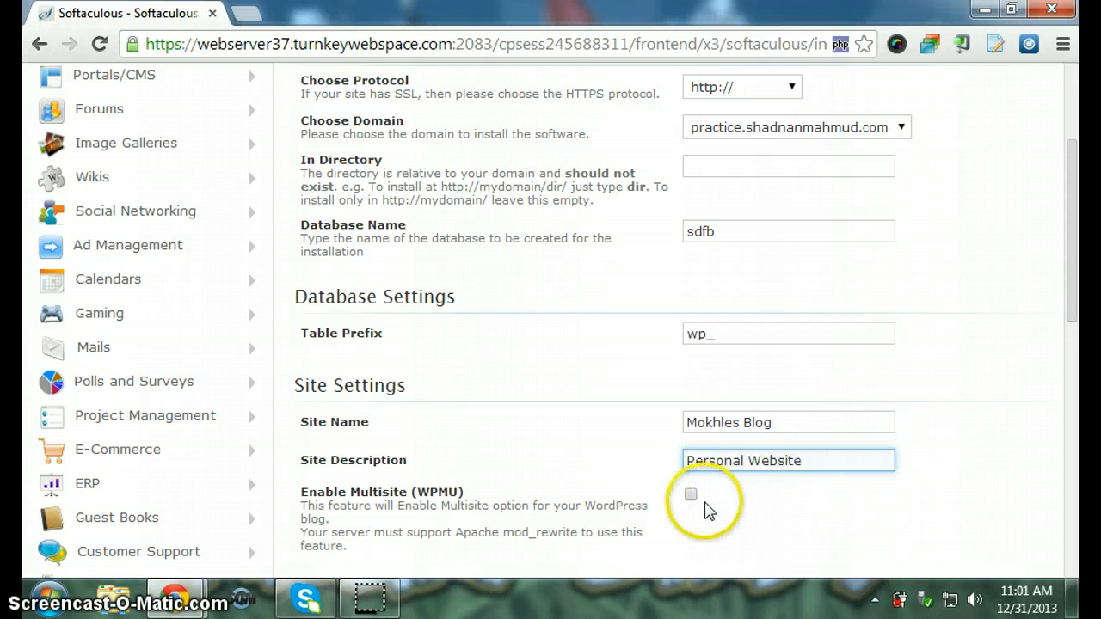
scroll(697, 502, down, 1)
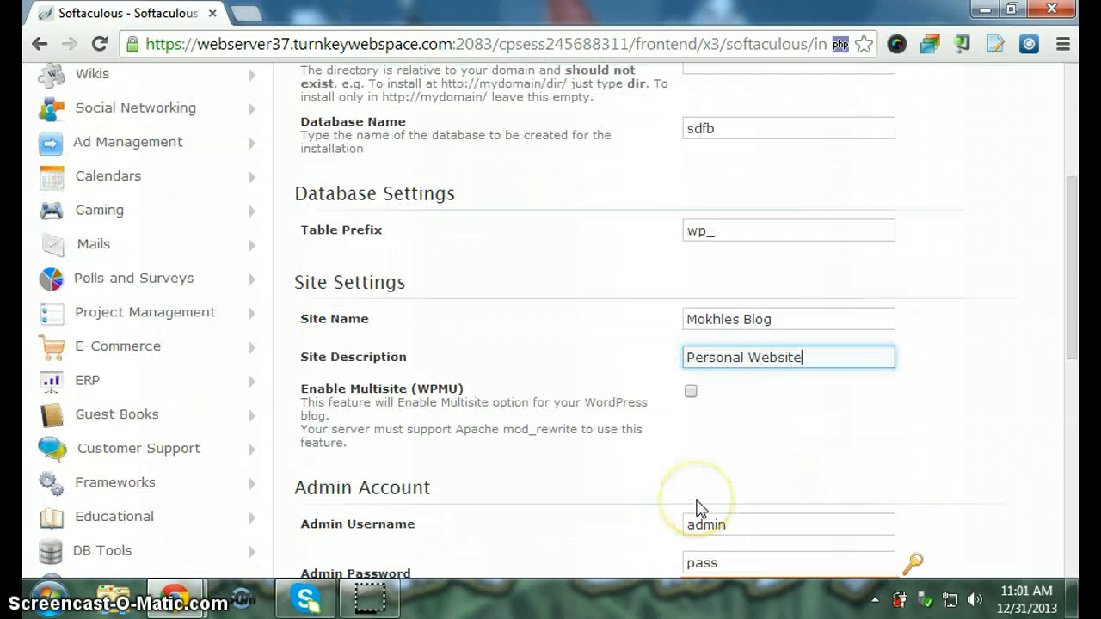
- Change the admin username and replace the admin password with a new one rated Good
scroll(560, 528, down, 1)
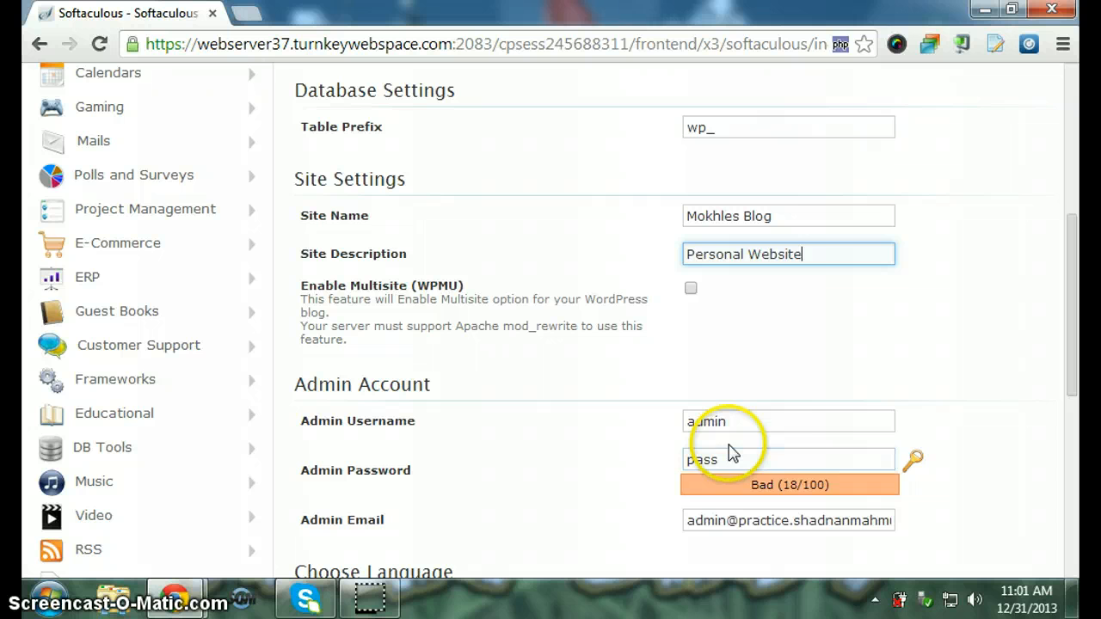
click(889, 430)
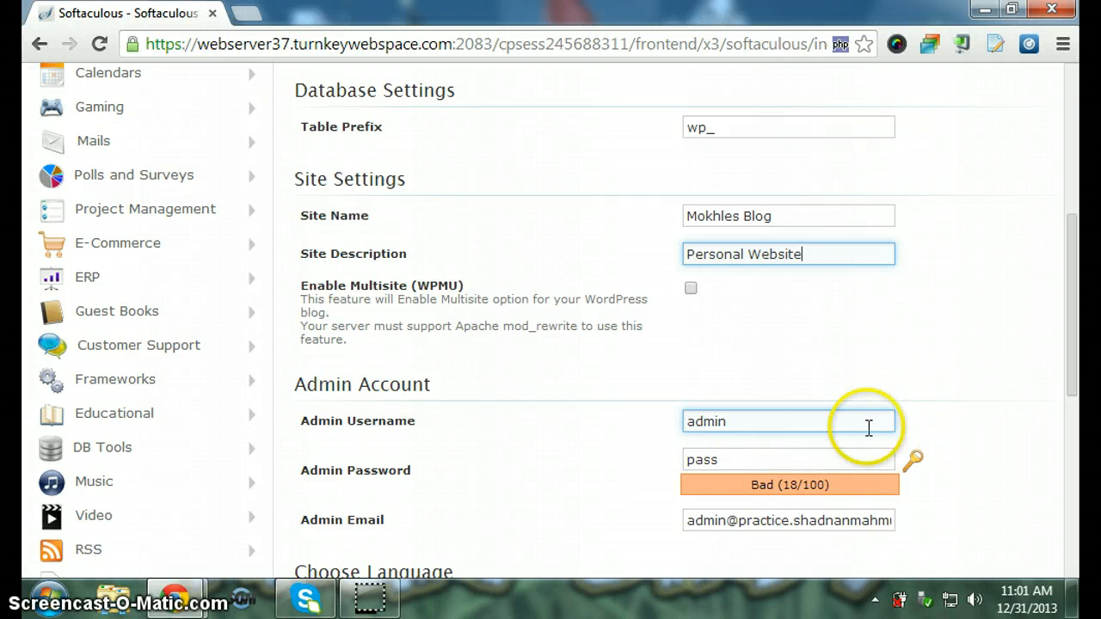
click(799, 420)
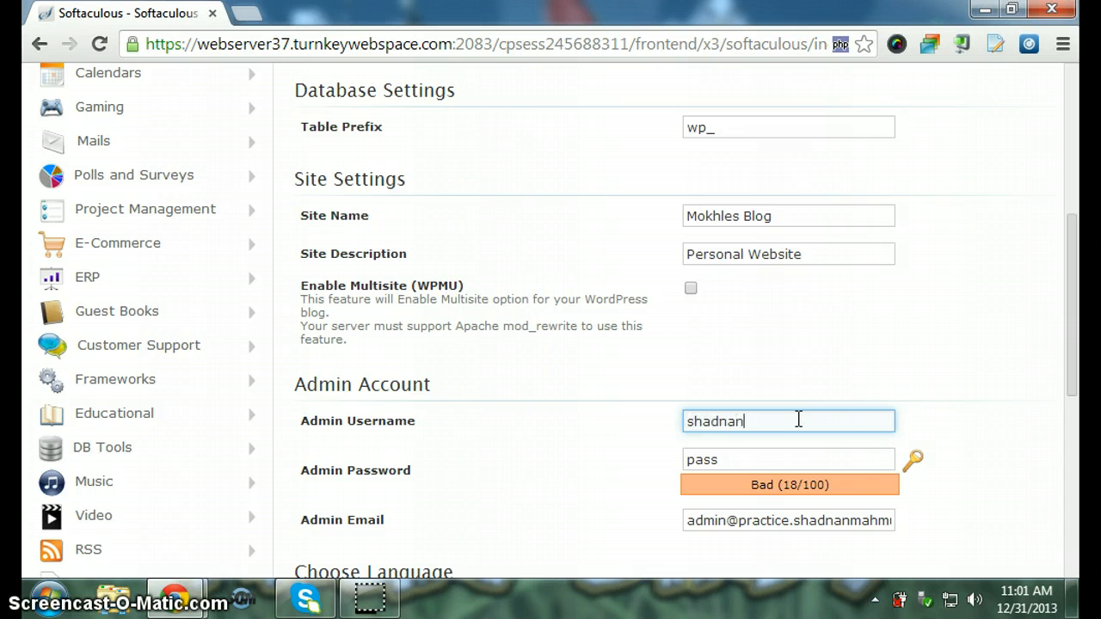
drag(781, 458, 689, 461)
key(BackSpace)
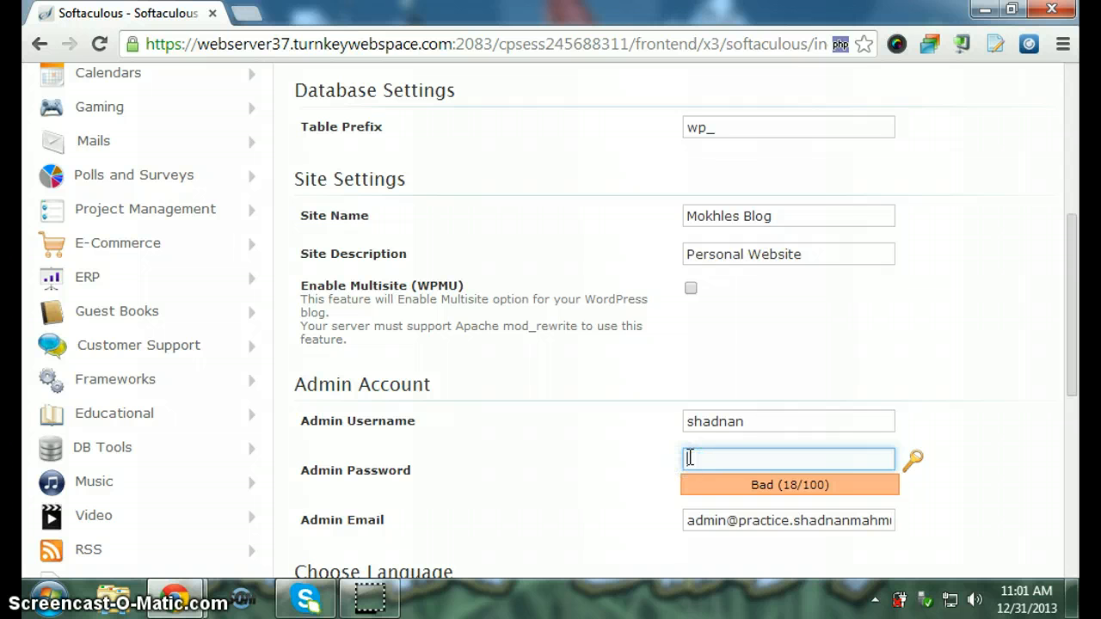
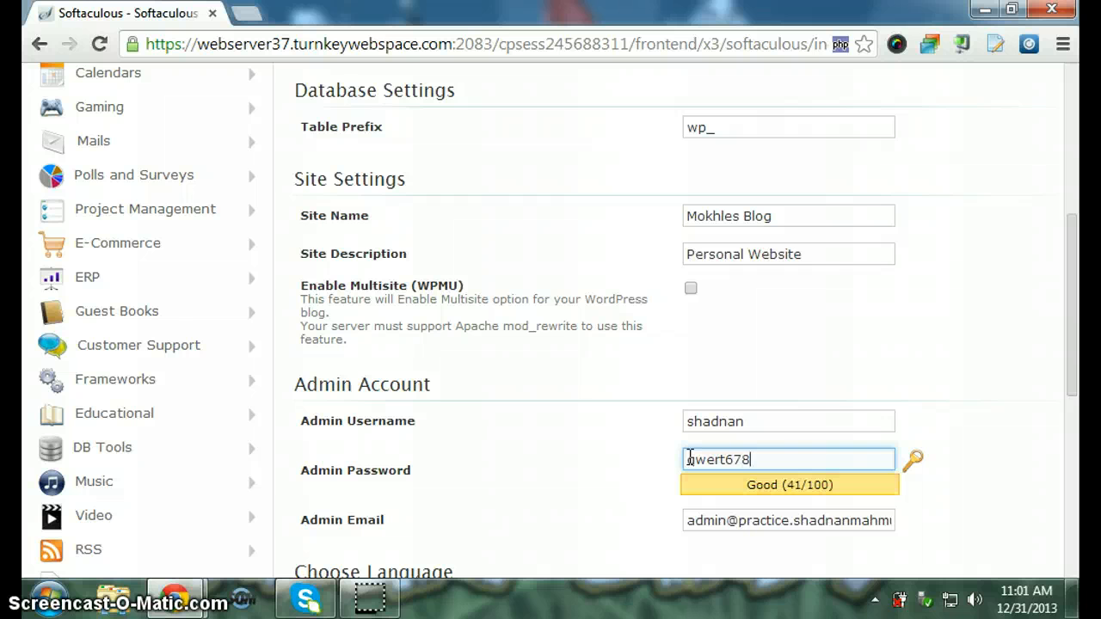
- Clear the default admin e-mail so the owner's own address can go in its place
click(693, 521)
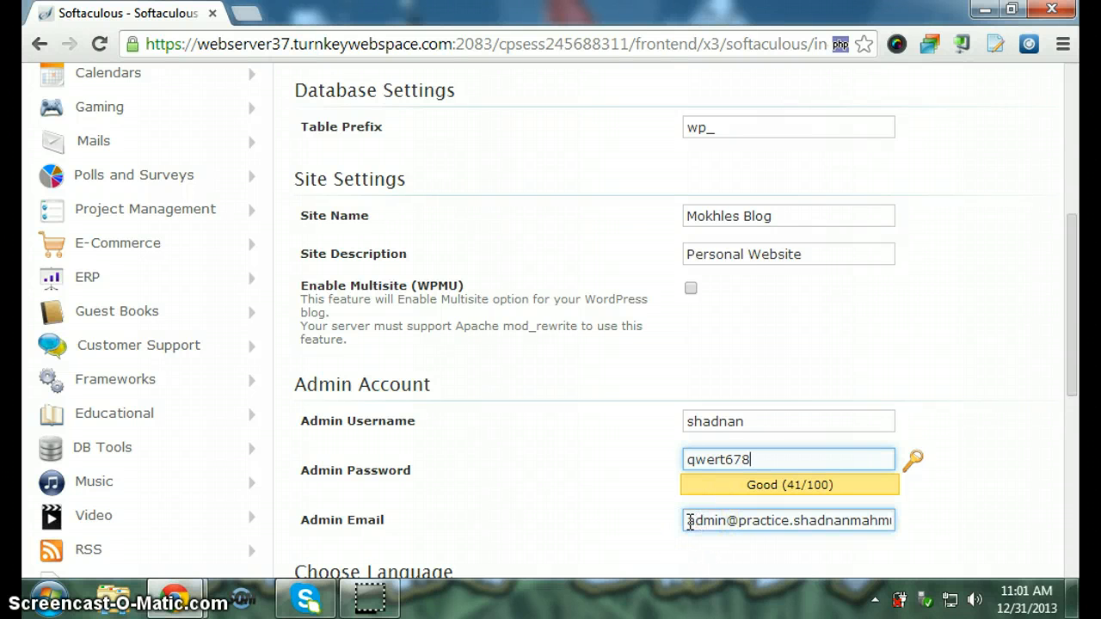
drag(690, 522, 980, 518)
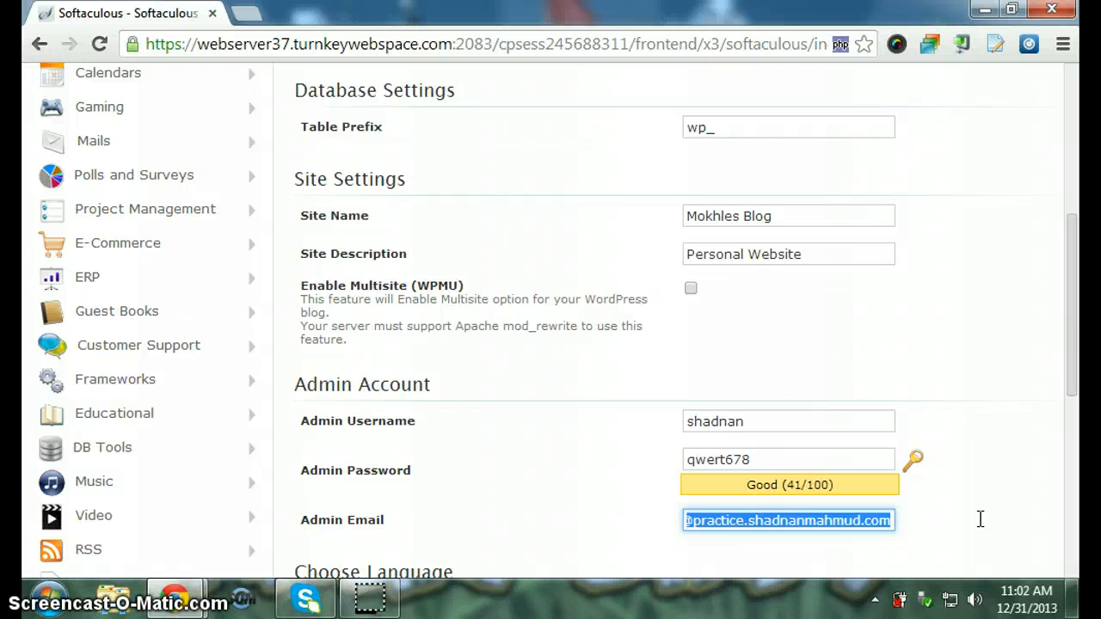
key(BackSpace)
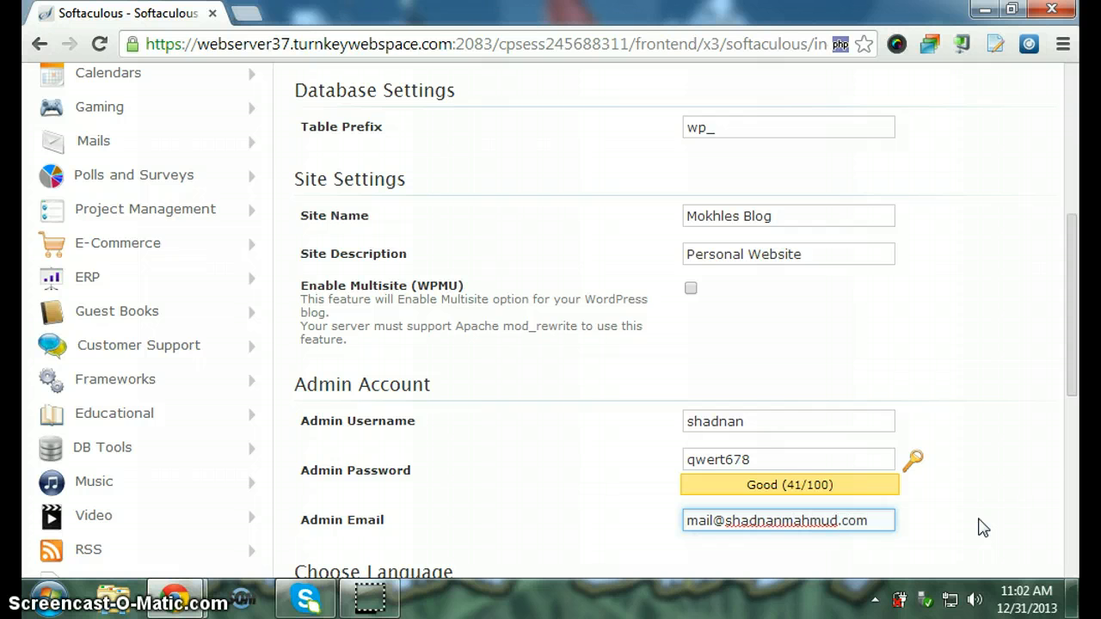
scroll(980, 517, down, 2)
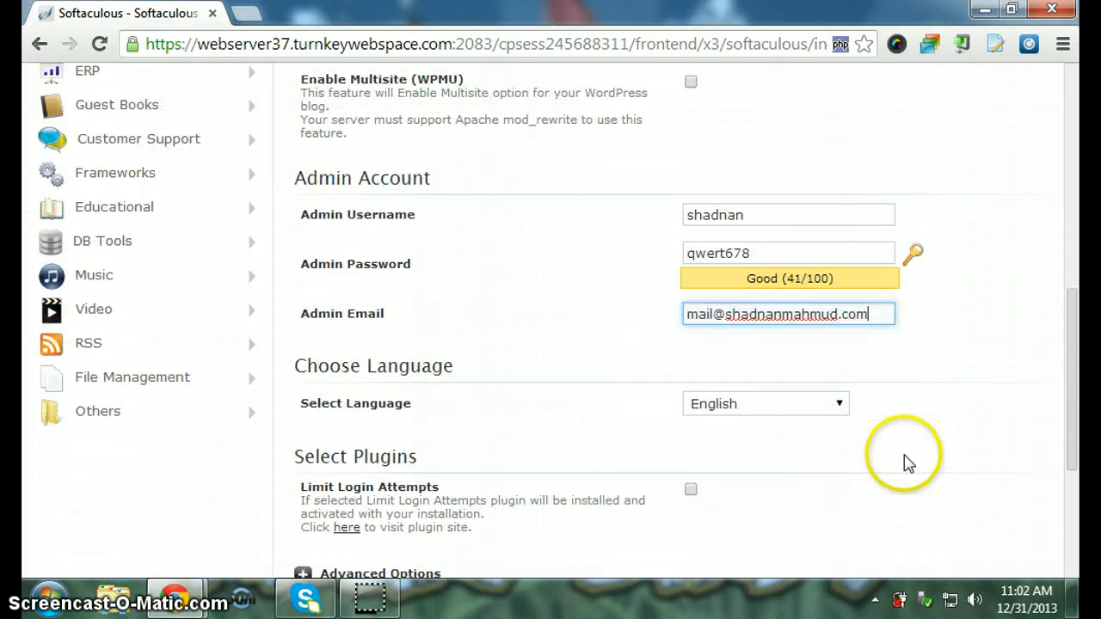
click(838, 406)
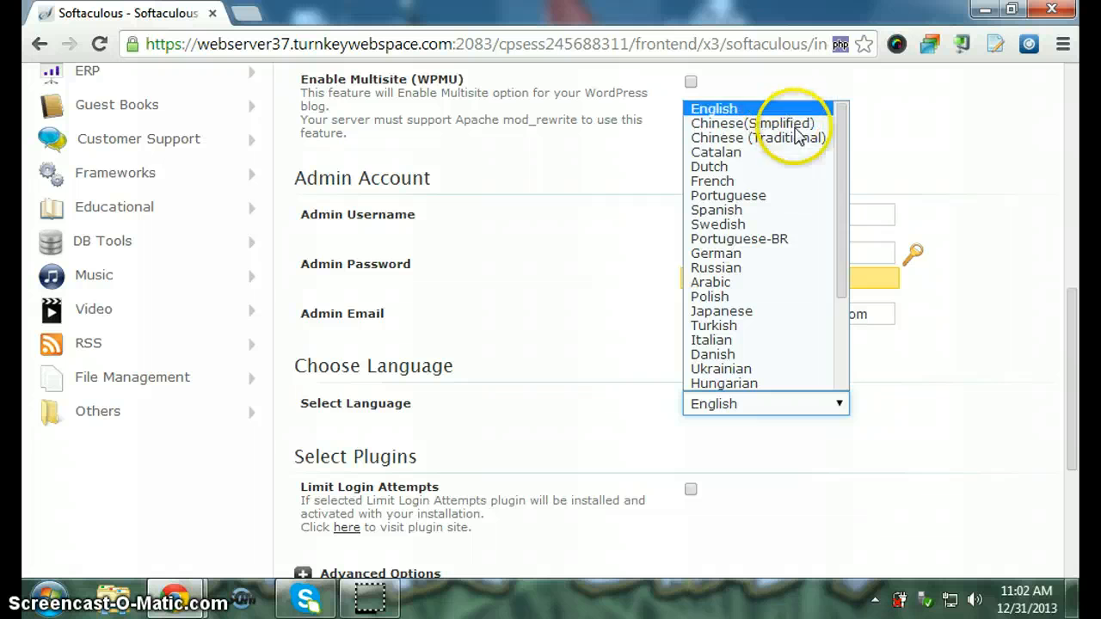
drag(839, 166, 832, 139)
click(785, 111)
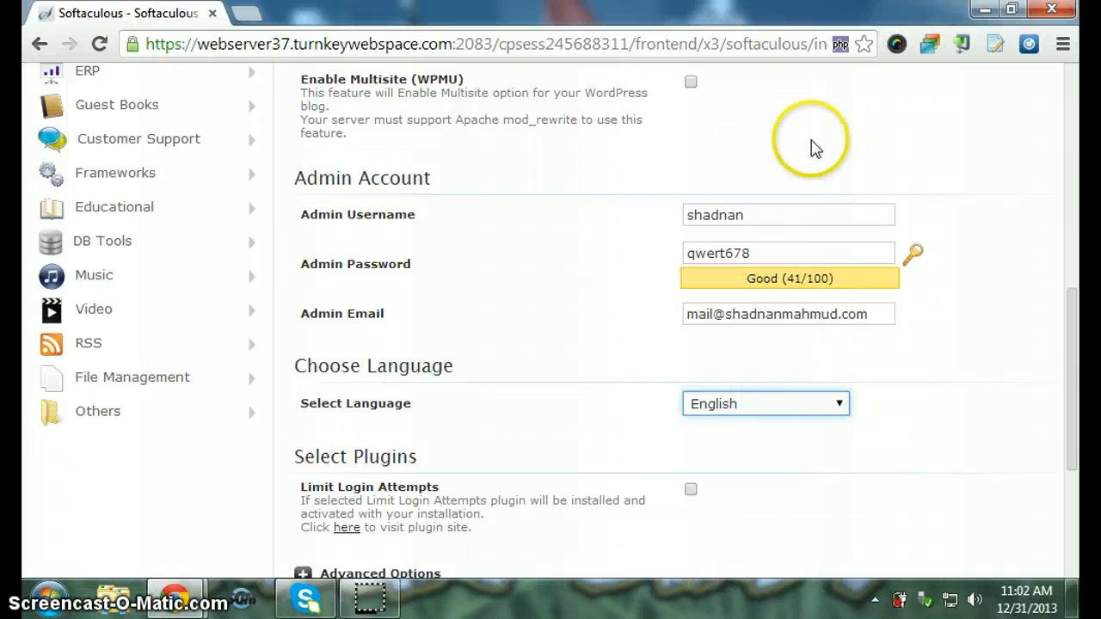
click(841, 404)
drag(848, 280, 852, 216)
click(787, 109)
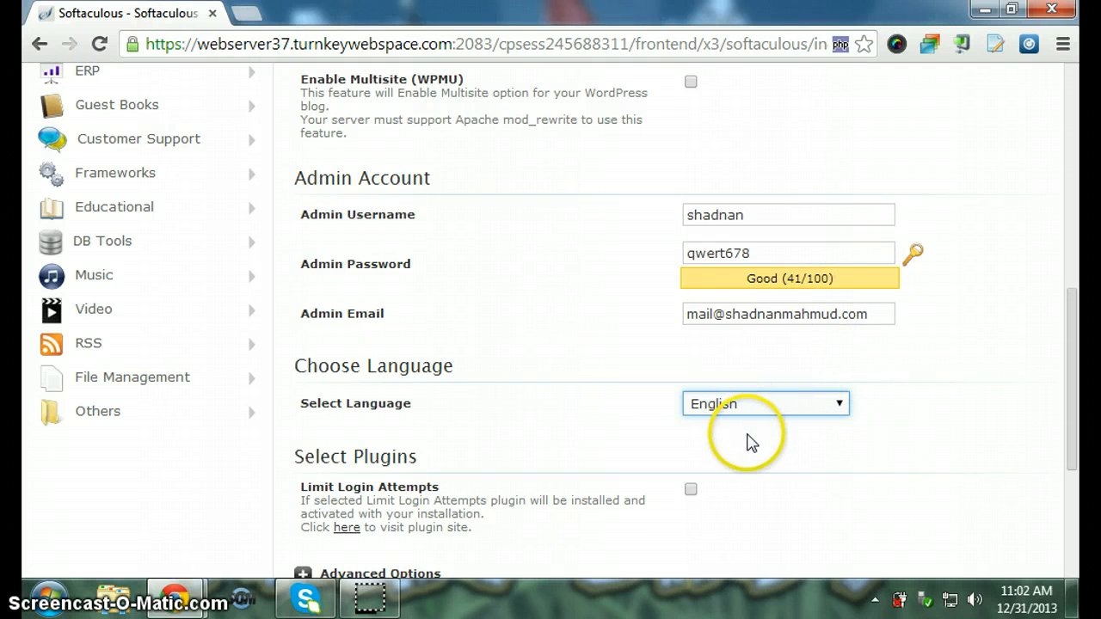
scroll(749, 440, down, 3)
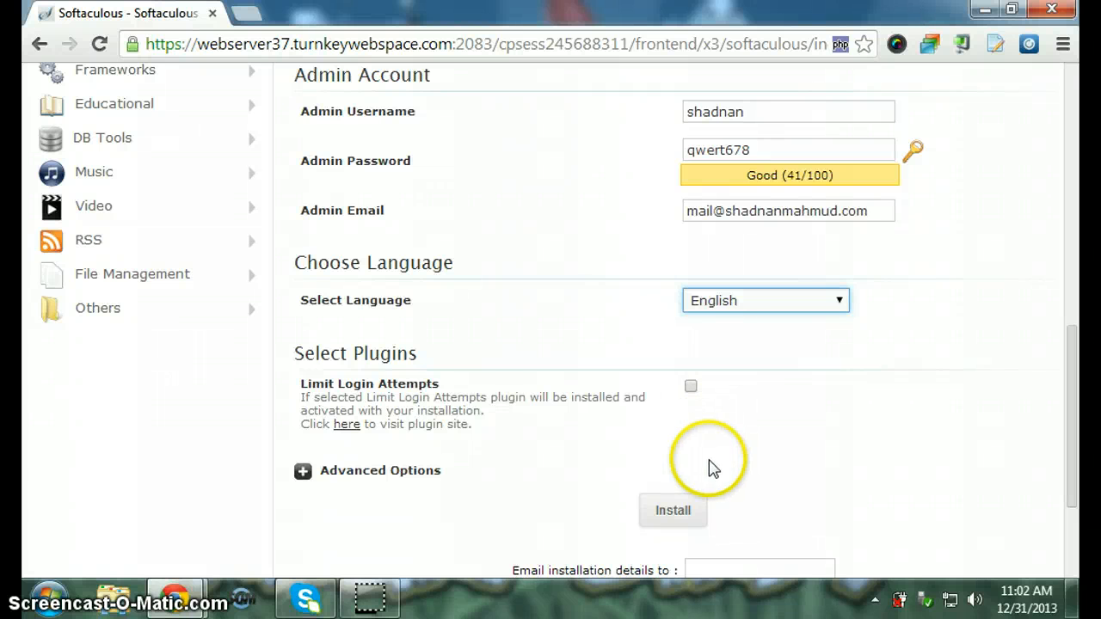
- Copy the admin e-mail into 'Email installation details to' and run the WordPress installation
drag(867, 211, 688, 208)
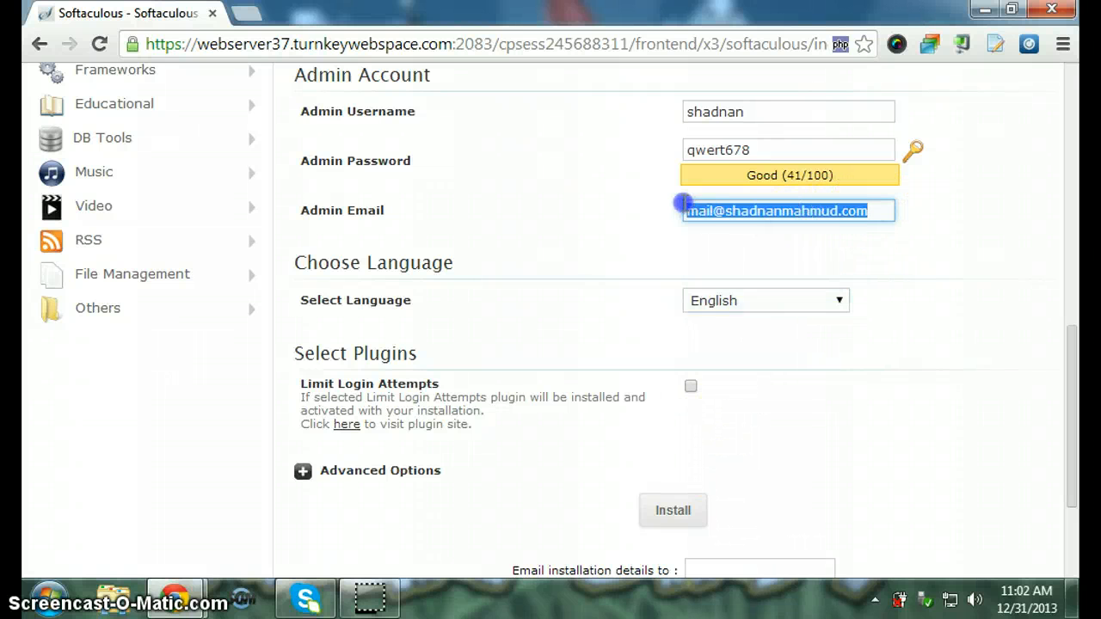
right_click(701, 210)
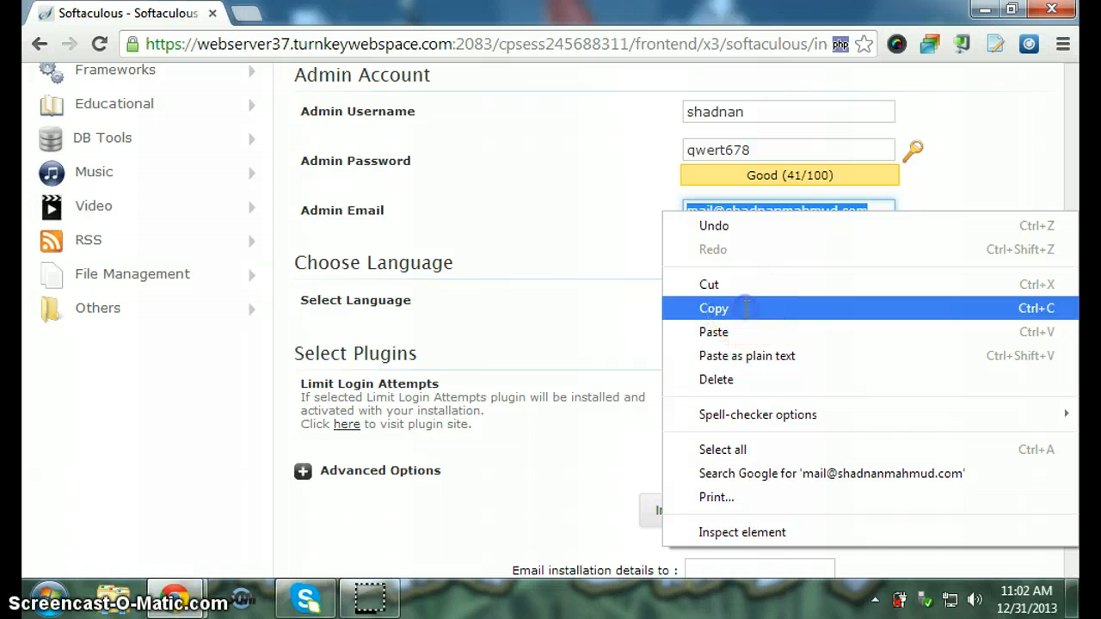
click(745, 309)
scroll(757, 430, down, 3)
right_click(760, 468)
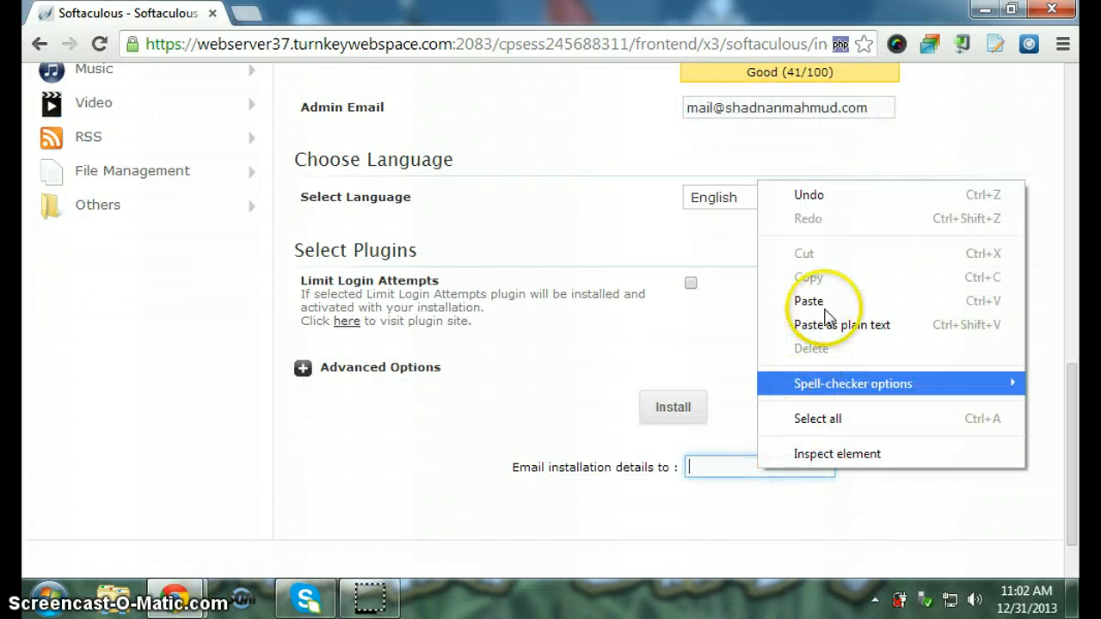
click(822, 303)
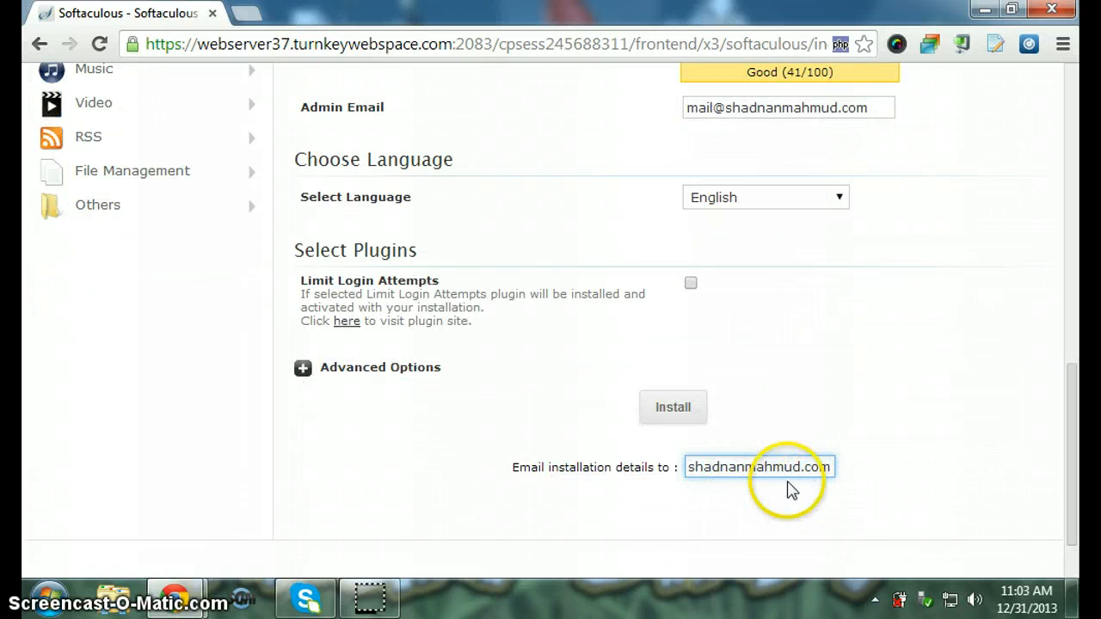
scroll(717, 443, up, 1)
click(687, 510)
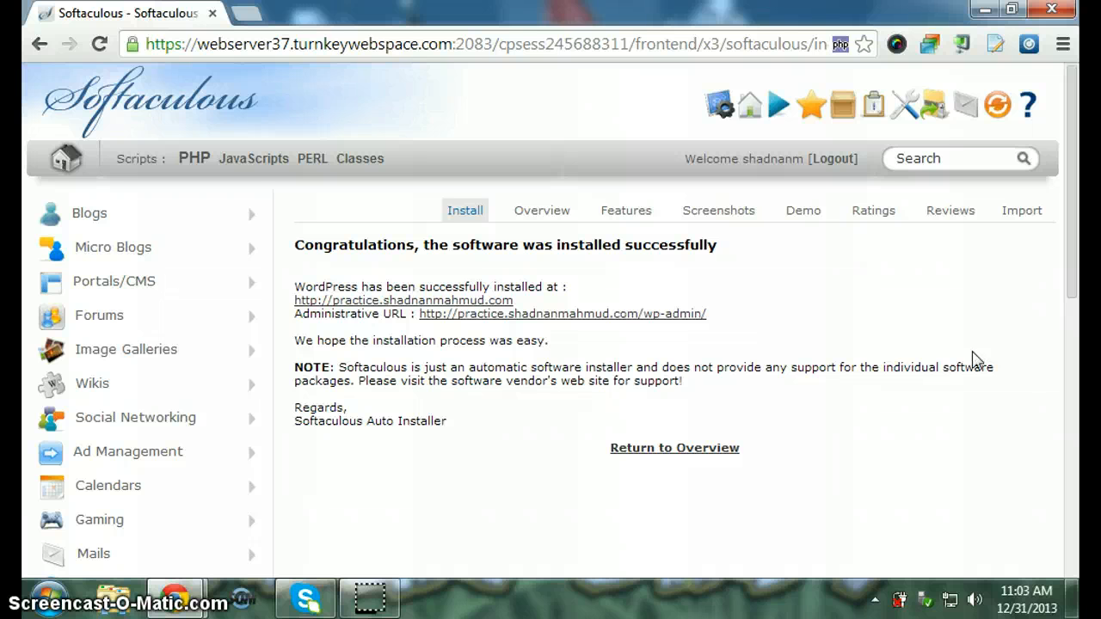
- Load practice.shadnanmahmud.com in the New Tab window to see the new blog's Hello World! post
click(253, 19)
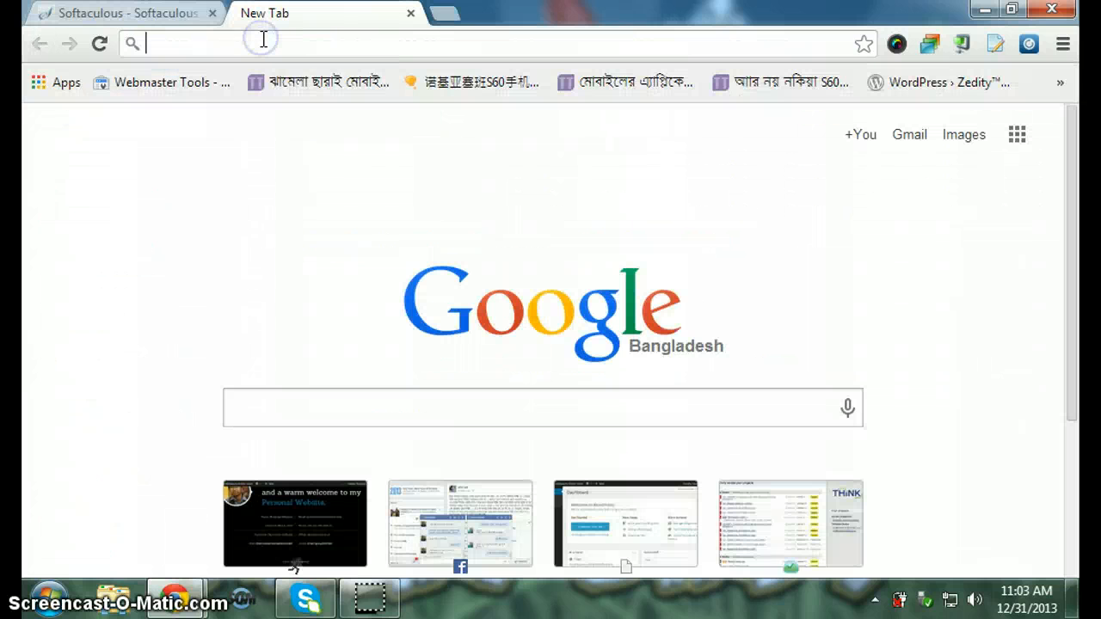
click(174, 592)
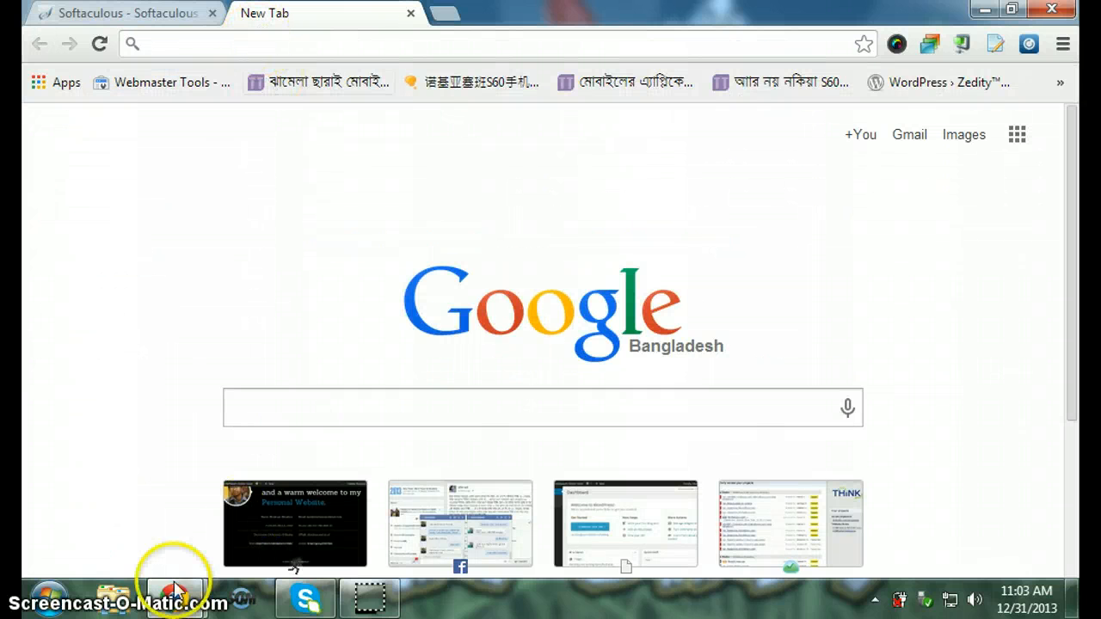
click(344, 500)
click(344, 497)
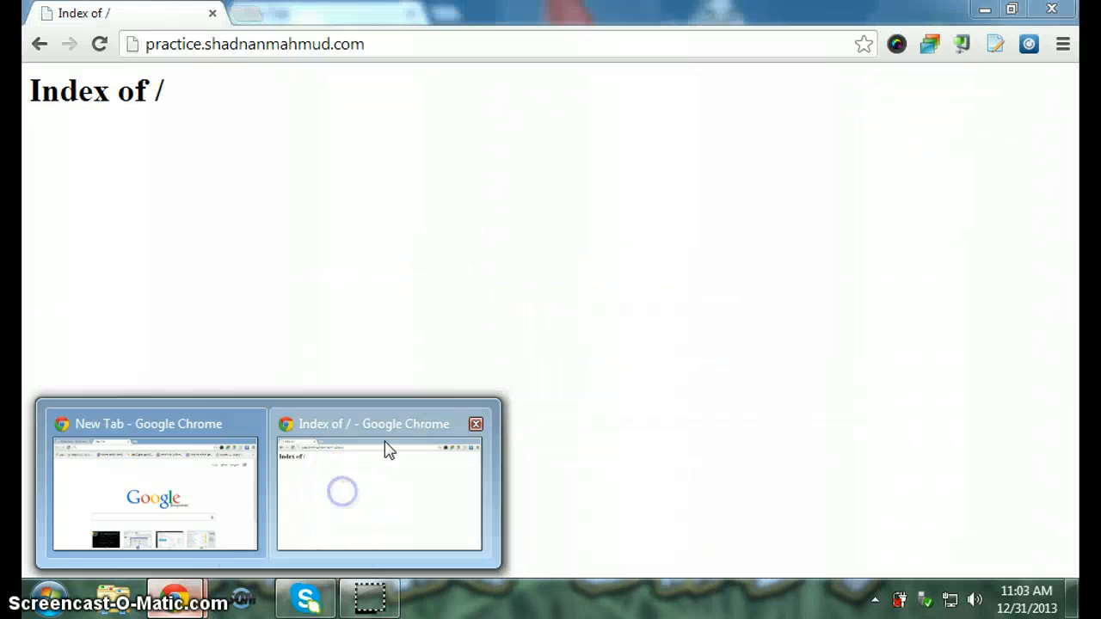
click(182, 595)
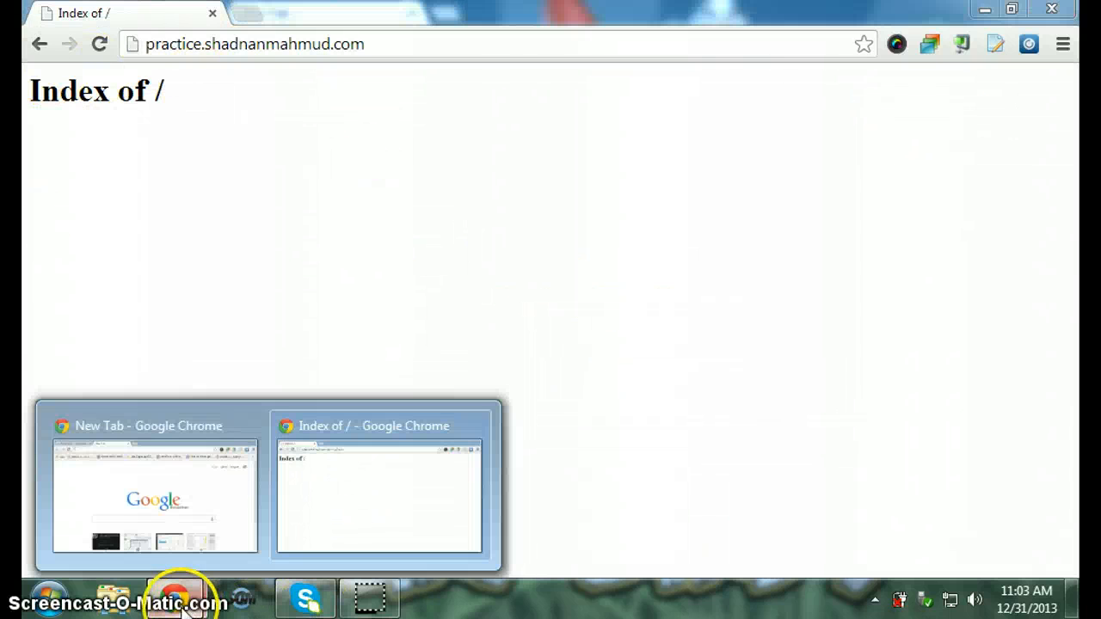
click(202, 393)
click(425, 45)
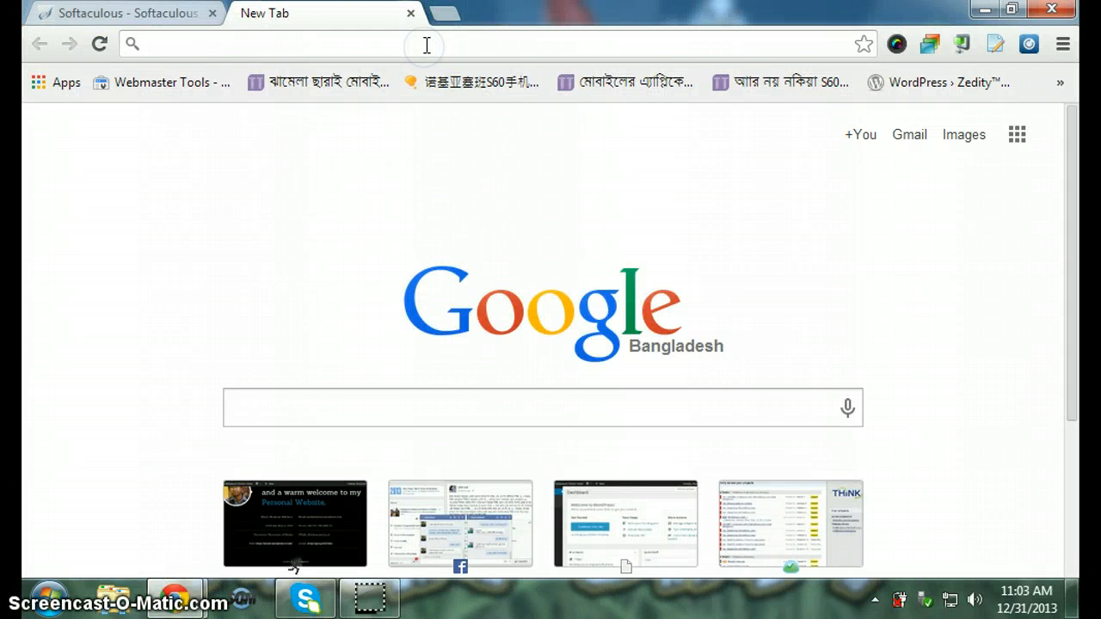
text(practice.shadnanmahmud.com)
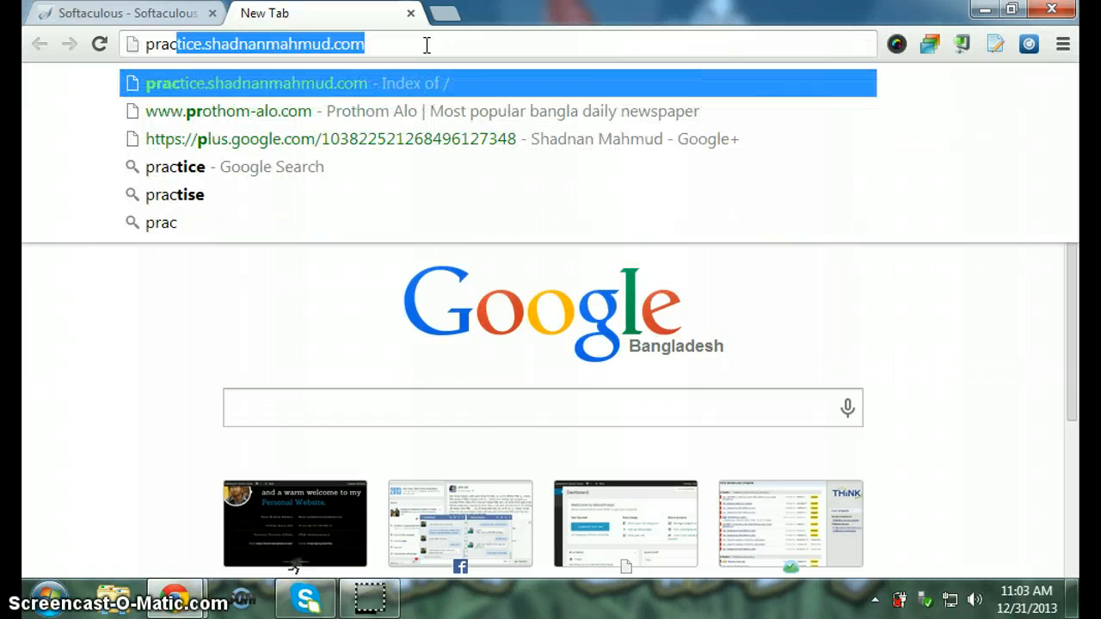
key(Return)
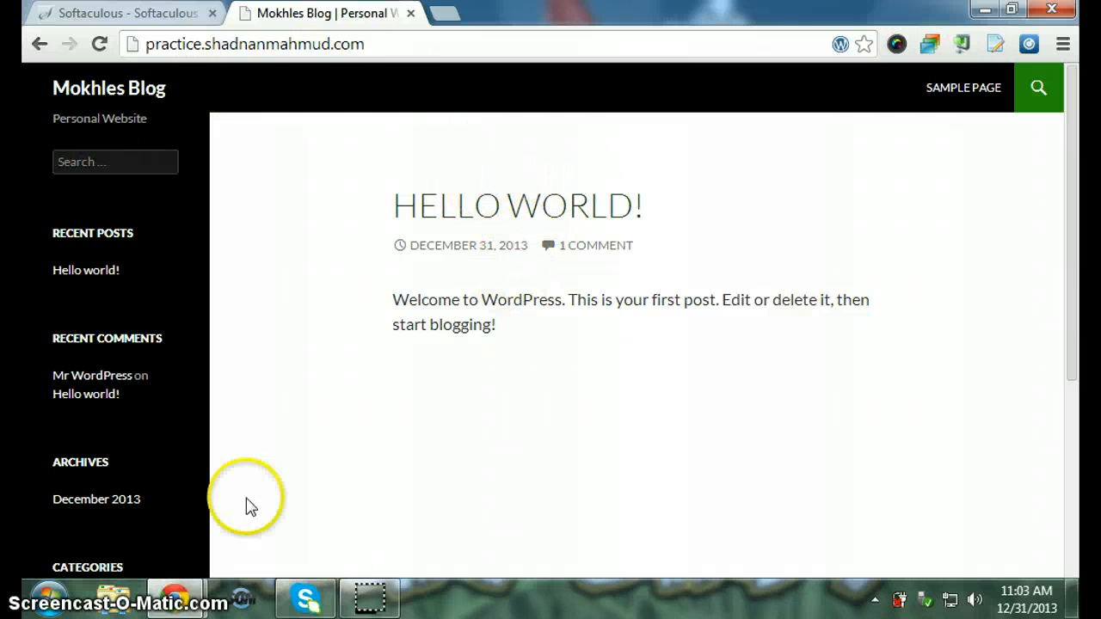
drag(1072, 336, 1081, 254)
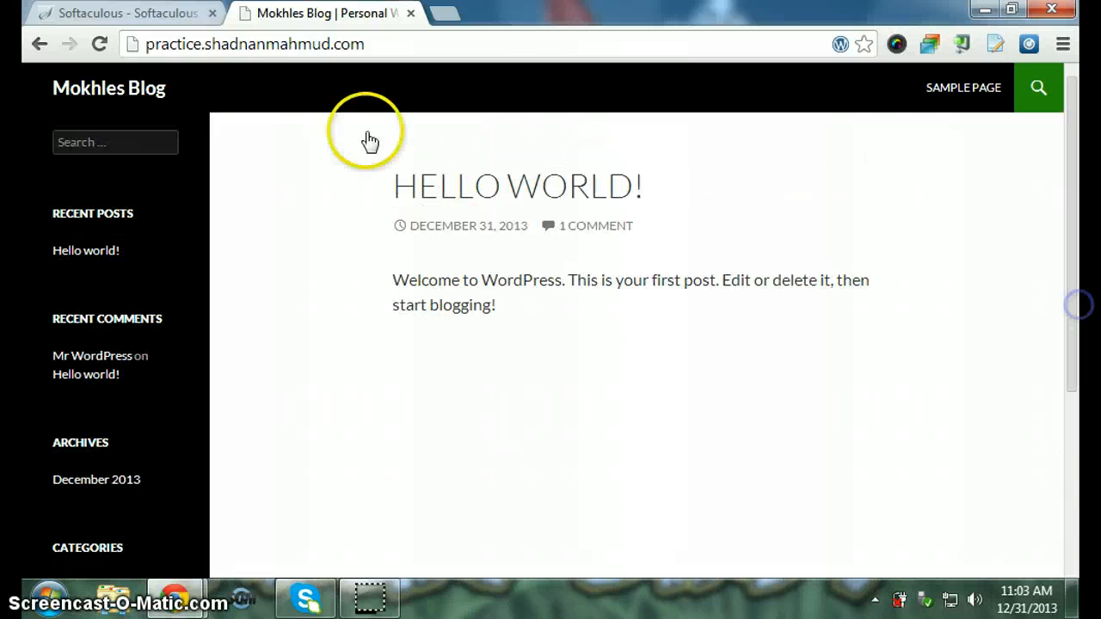
click(99, 44)
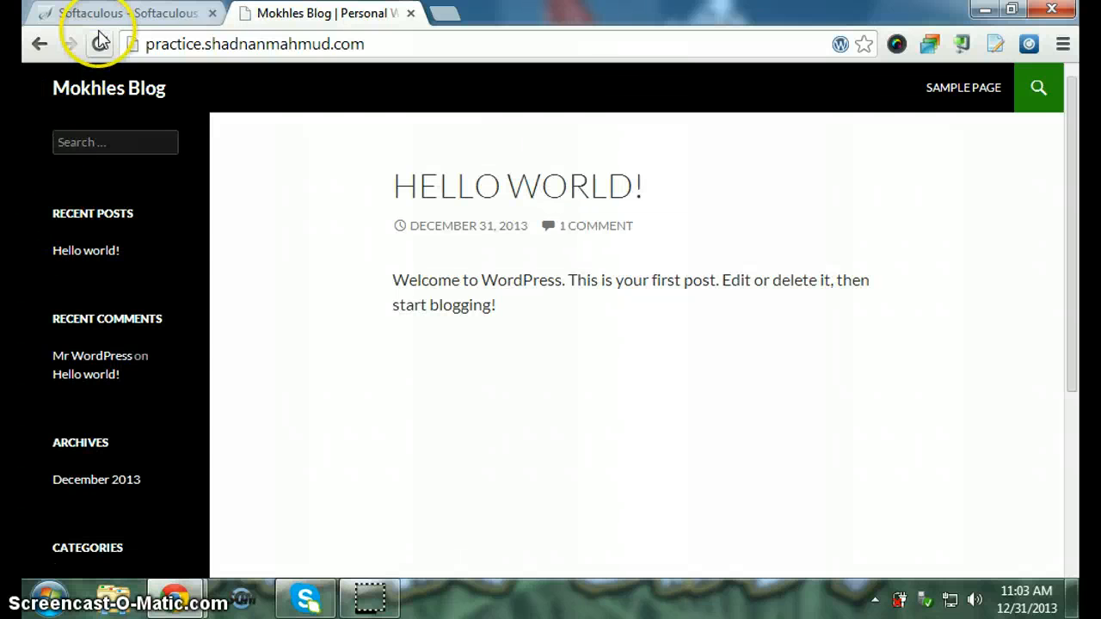
click(120, 13)
click(318, 13)
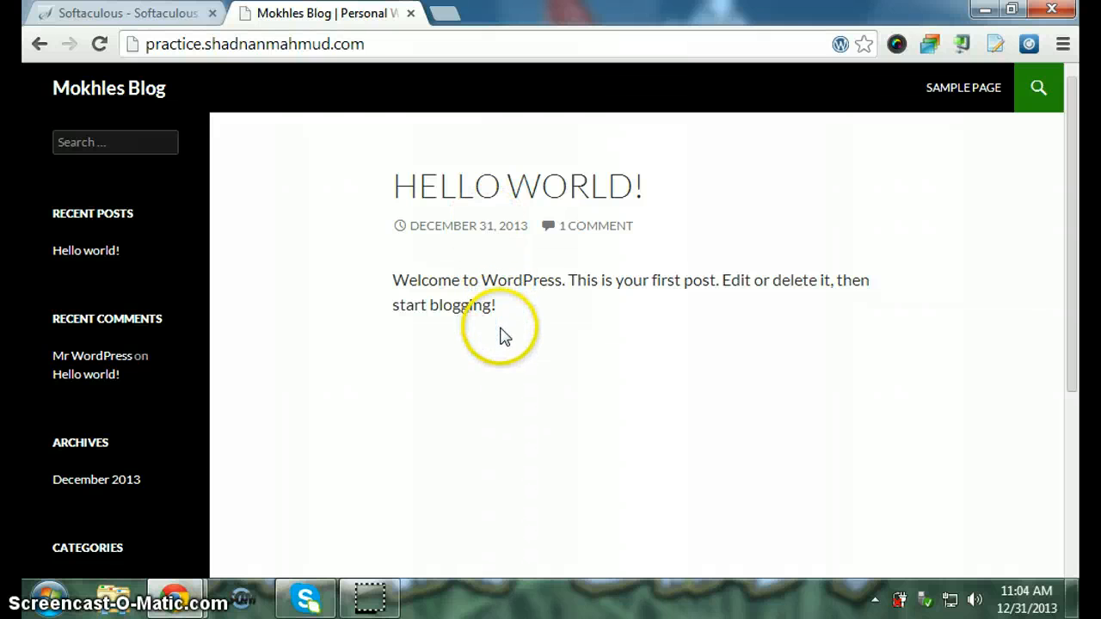
click(322, 22)
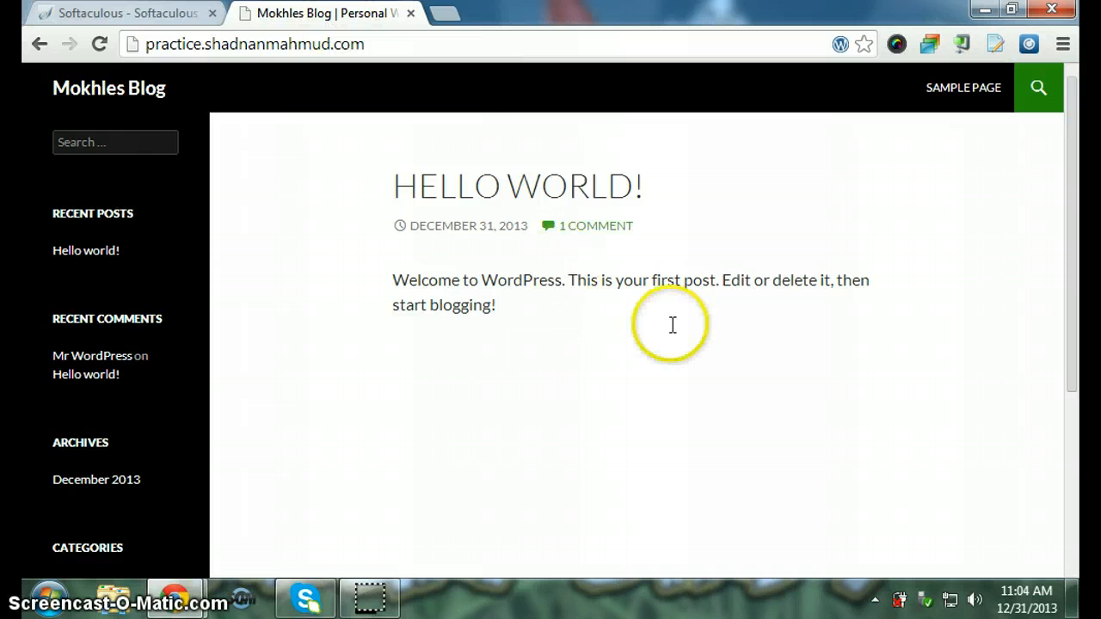
- Open practice.shadnanmahmud.com/wp-admin in a new tab to reach the WordPress login page
click(454, 21)
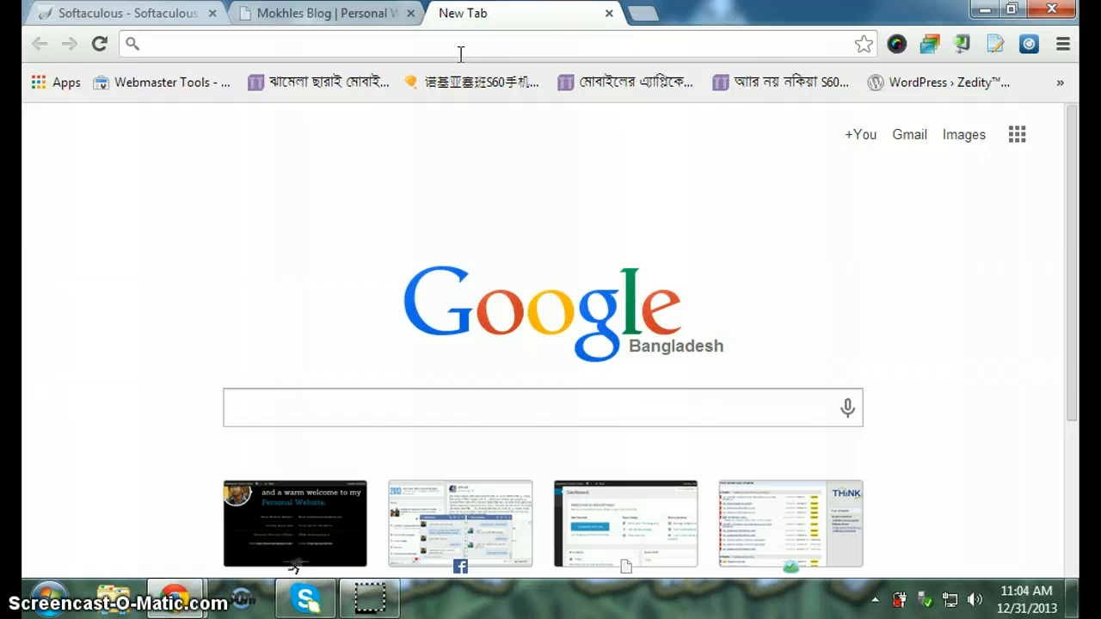
text(pra)
key(Right)
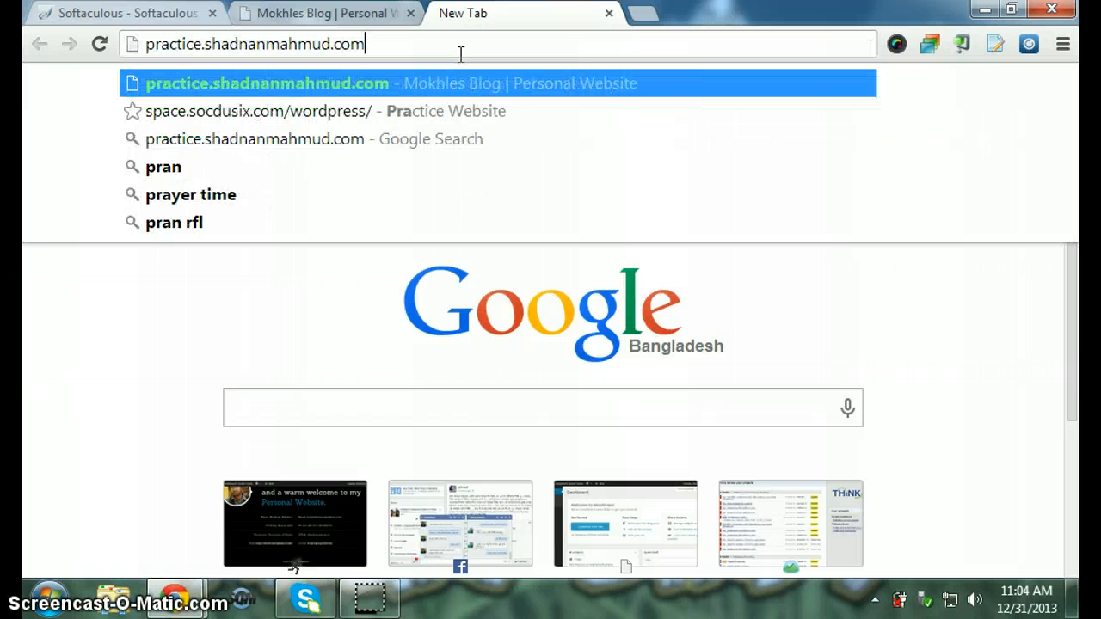
text(/w)
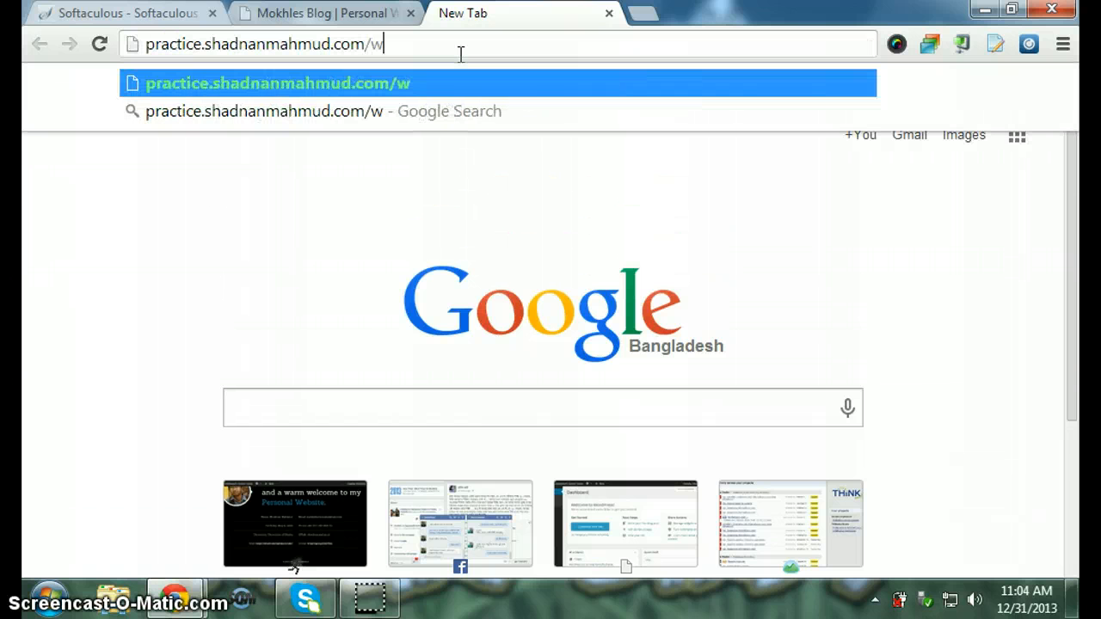
text(p-admin)
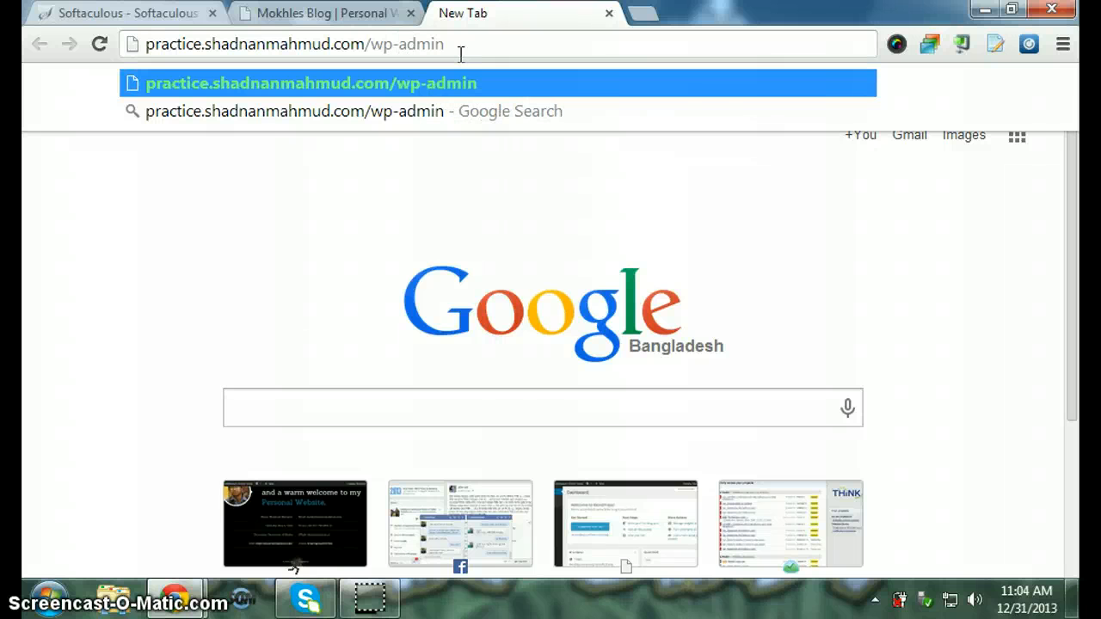
key(Return)
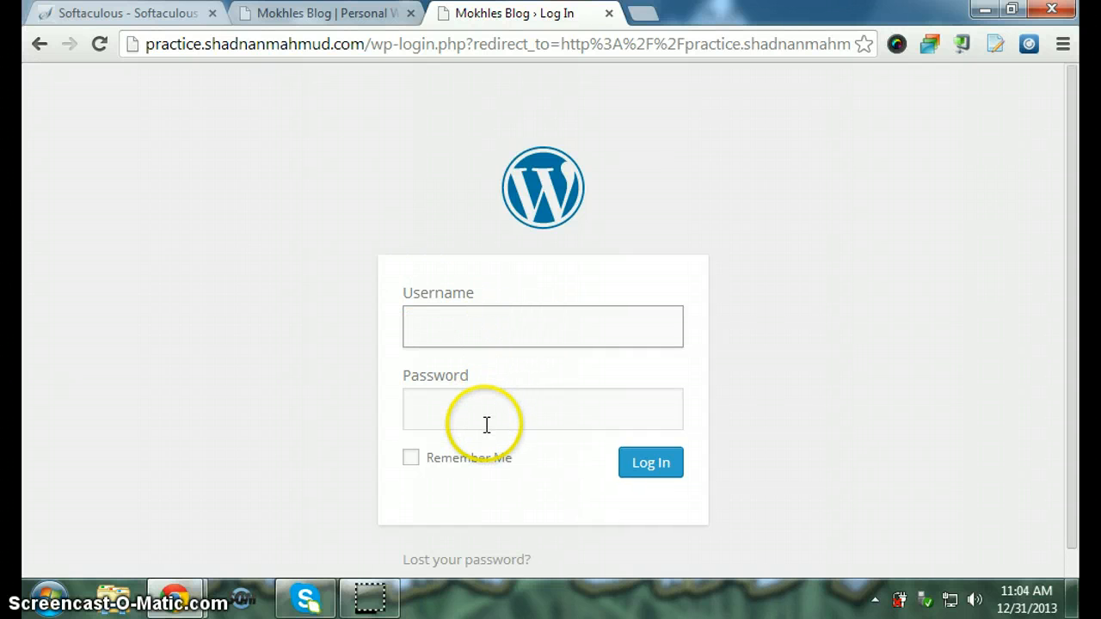
- Log in with the saved admin username and password, declining Chrome's offer to save the password
click(504, 330)
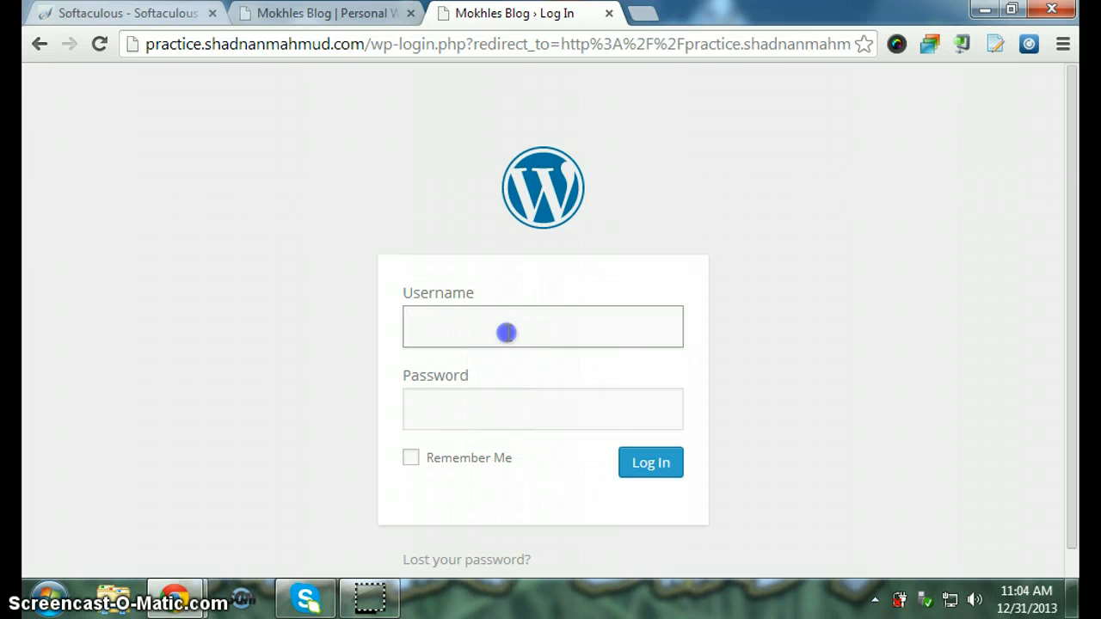
text(S)
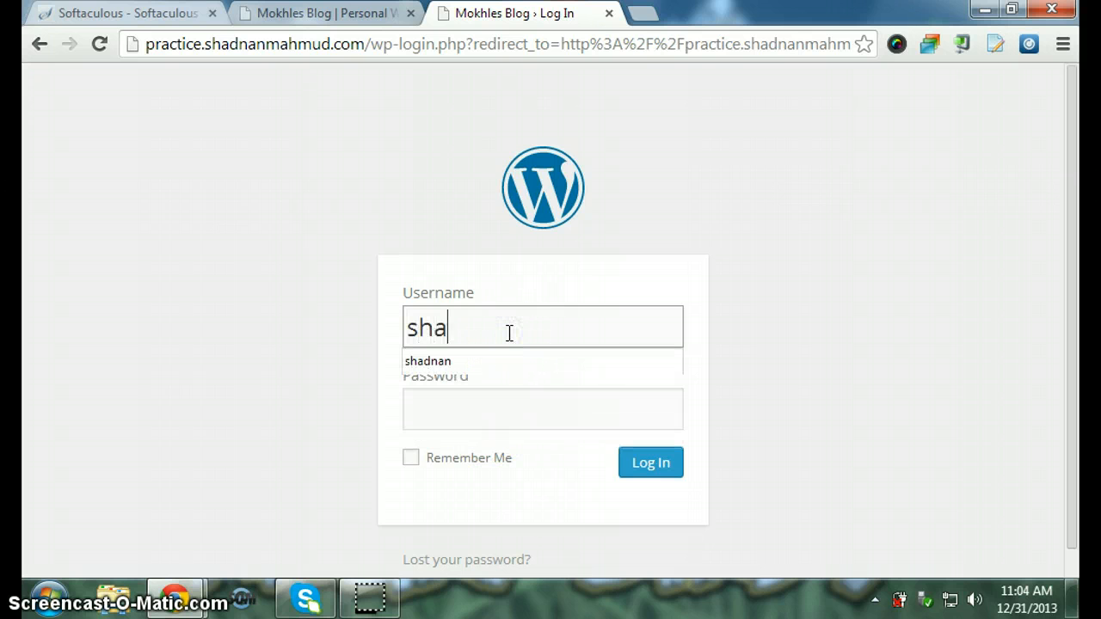
click(504, 361)
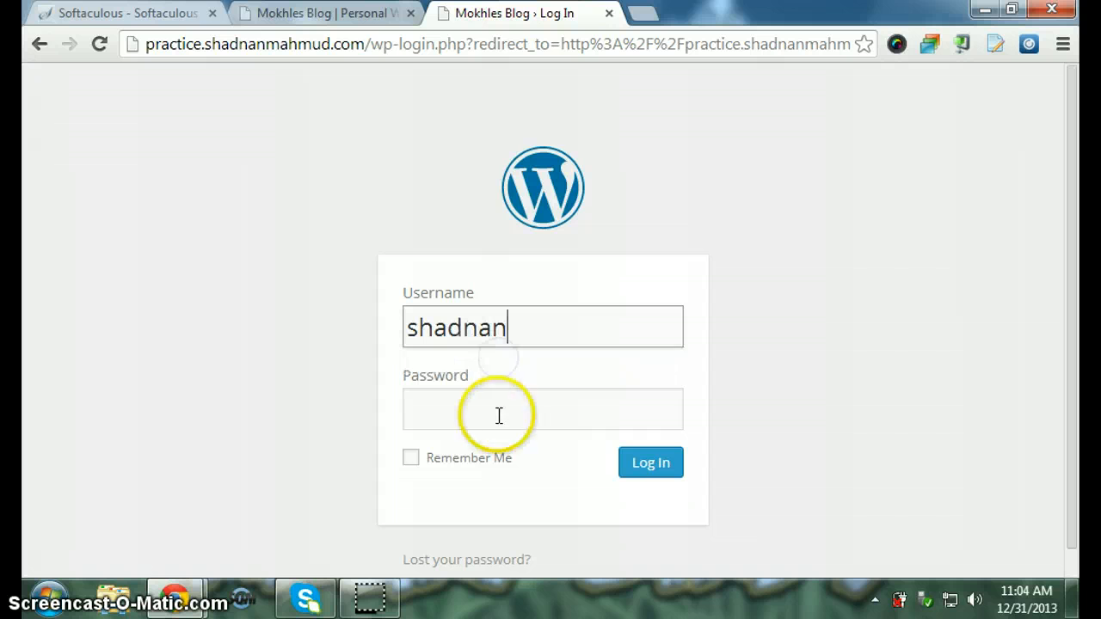
click(497, 420)
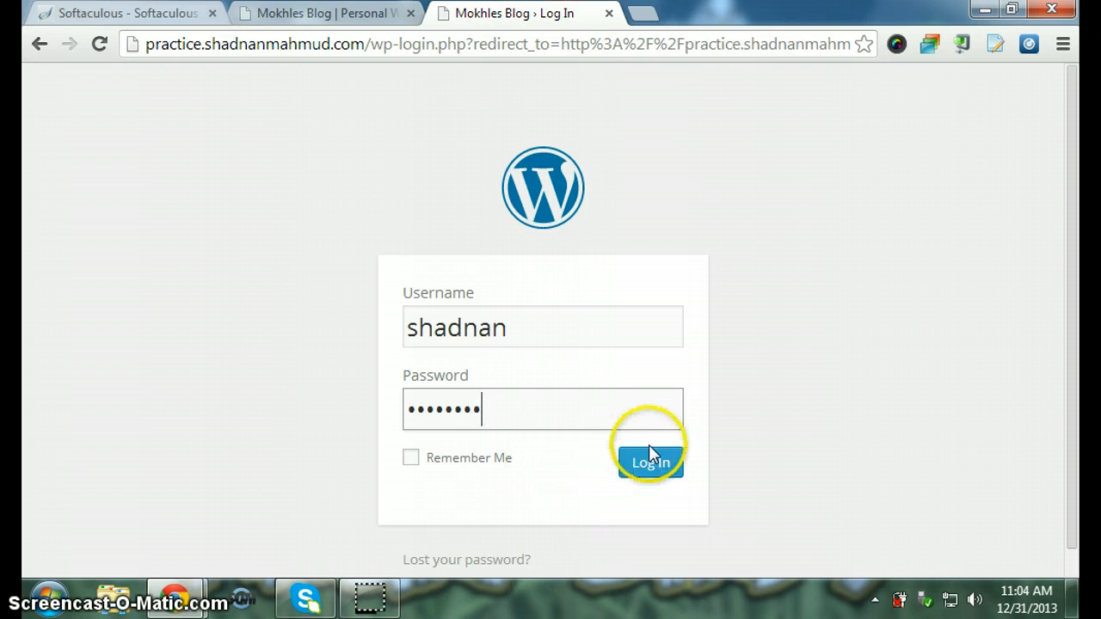
click(663, 465)
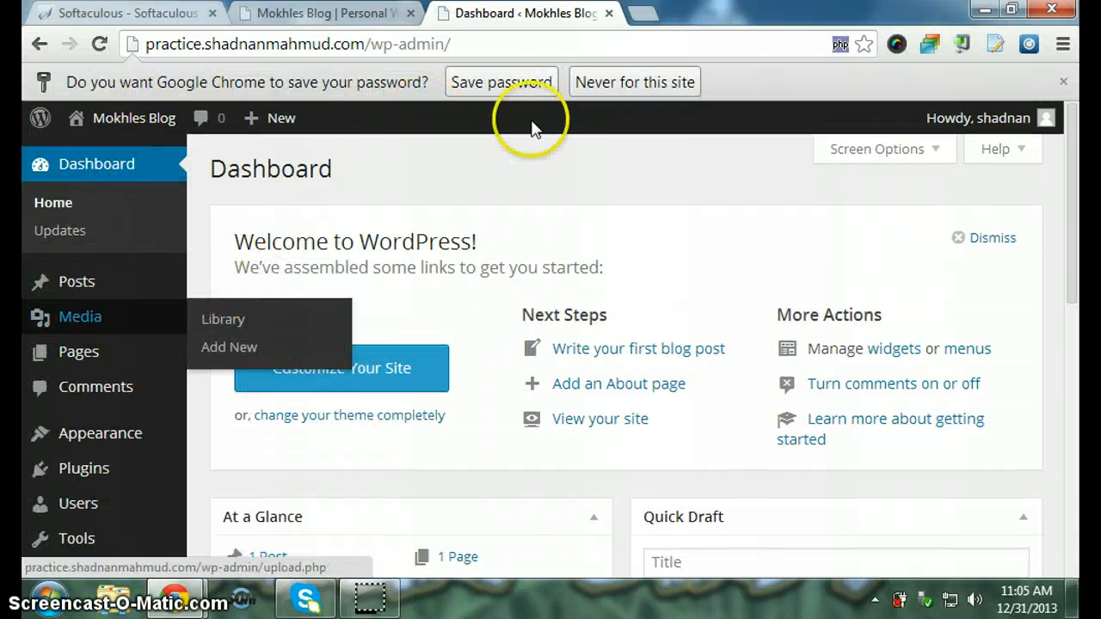
click(637, 88)
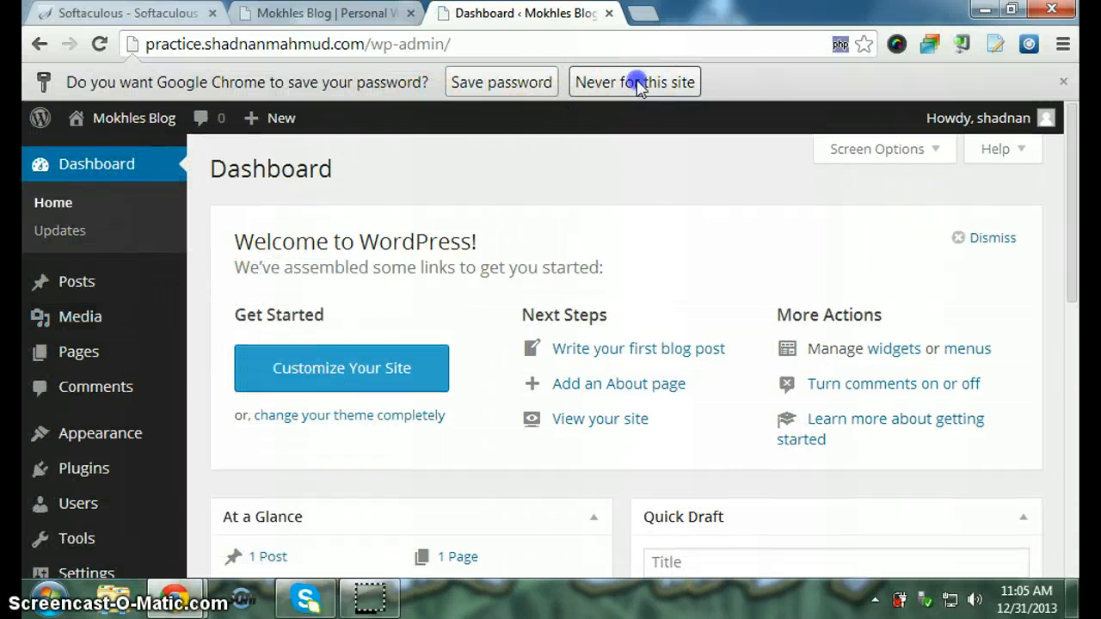